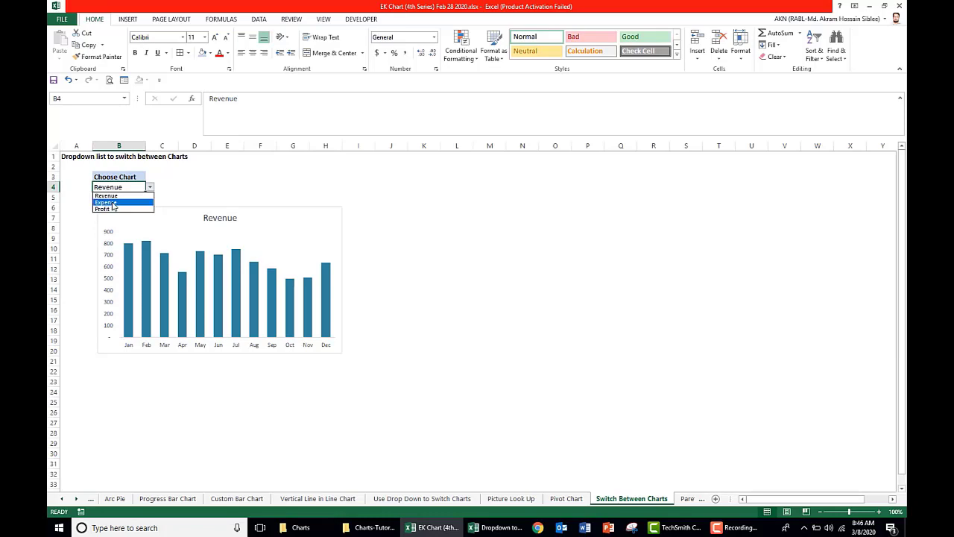
# - Preview the finished dropdown in B4 by choosing Expense, Profit, and finally Revenue again
pyautogui.click(113, 203)
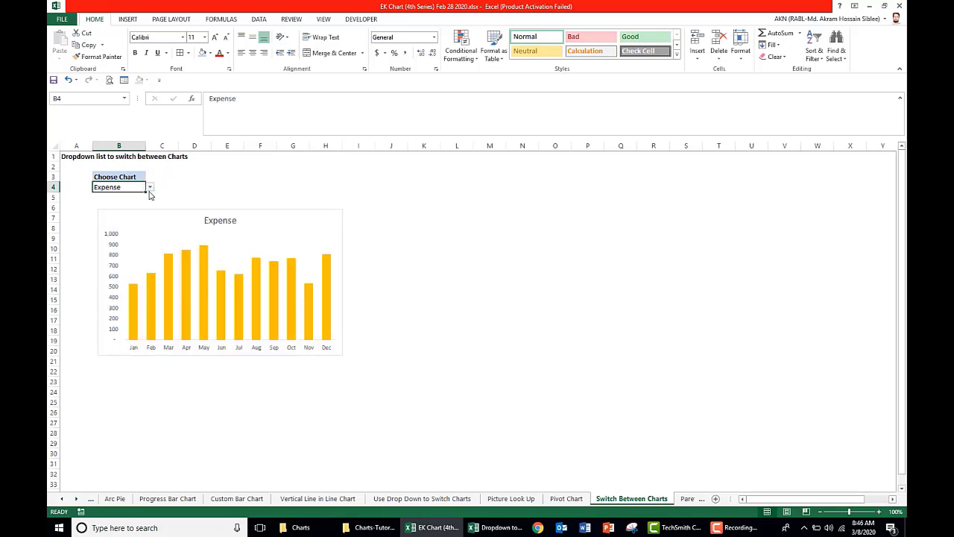
pyautogui.click(150, 187)
pyautogui.click(120, 210)
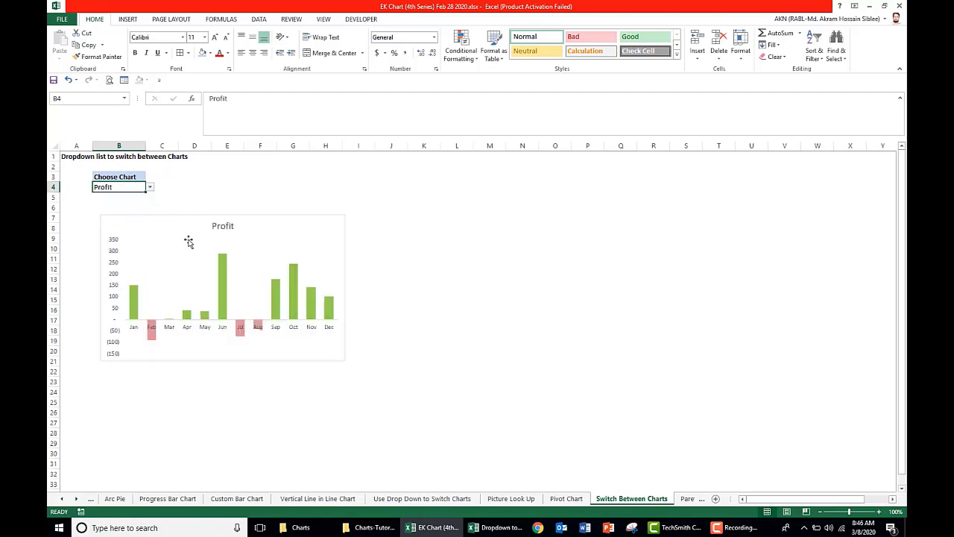
pyautogui.click(150, 189)
pyautogui.click(148, 197)
pyautogui.click(229, 186)
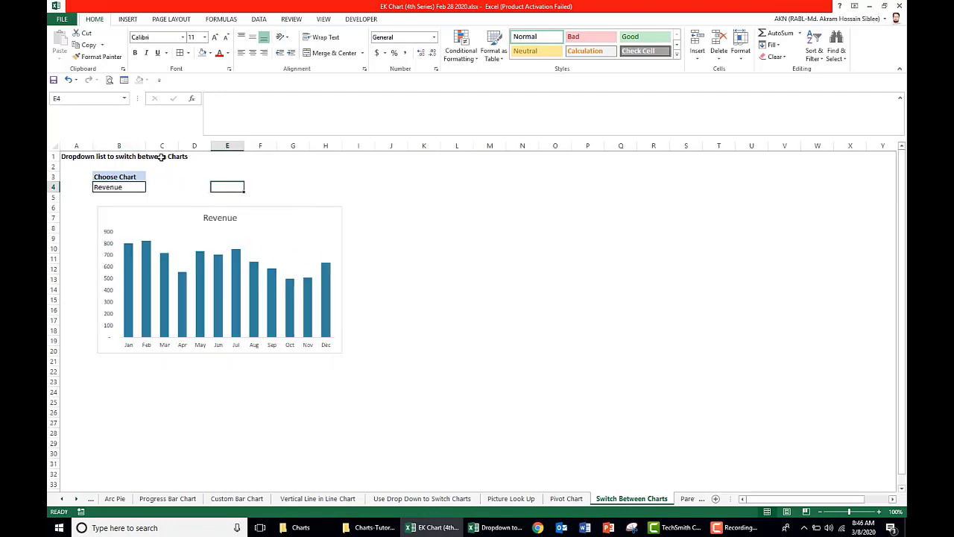
# - Examine the source data table and the separate Revenue, Expense and Profit charts on the Switch Between Charts sheet
pyautogui.click(693, 237)
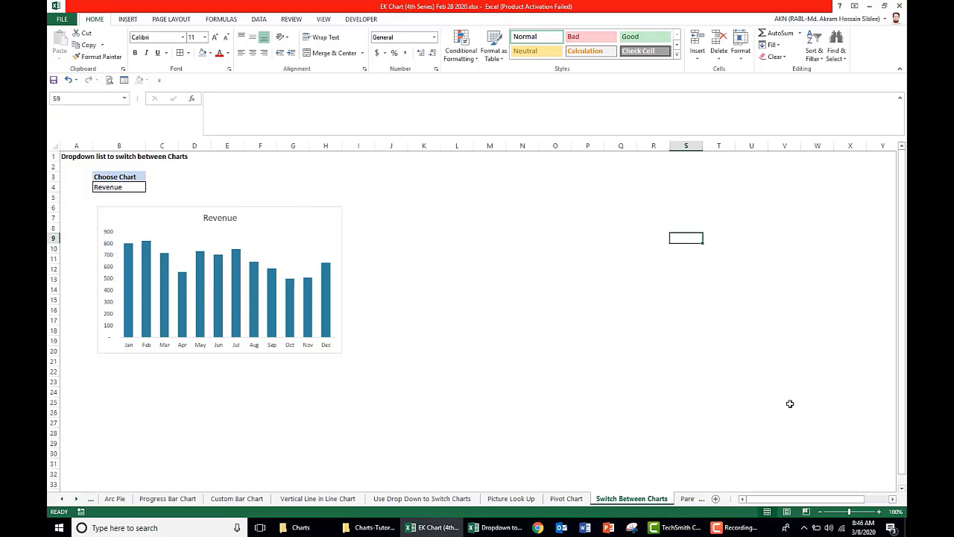
pyautogui.moveTo(849, 499); pyautogui.dragTo(895, 501)
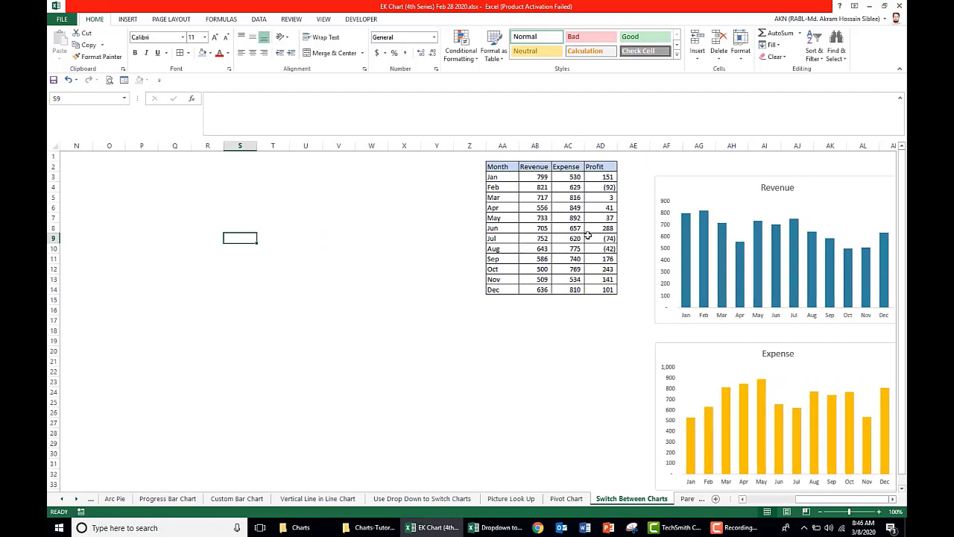
pyautogui.scroll(-9, 809, 319)
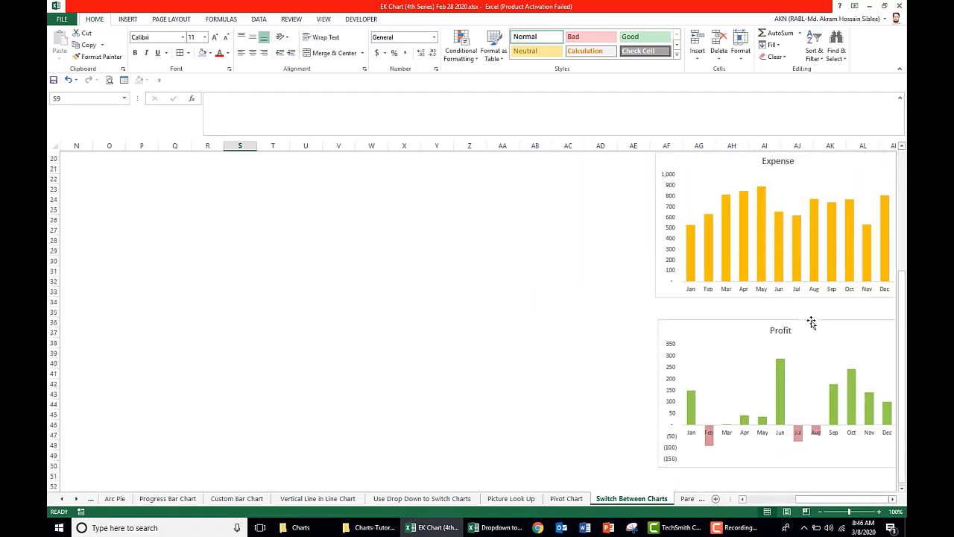
pyautogui.scroll(3, 807, 319)
pyautogui.moveTo(831, 501); pyautogui.dragTo(780, 501)
pyautogui.scroll(6, 322, 313)
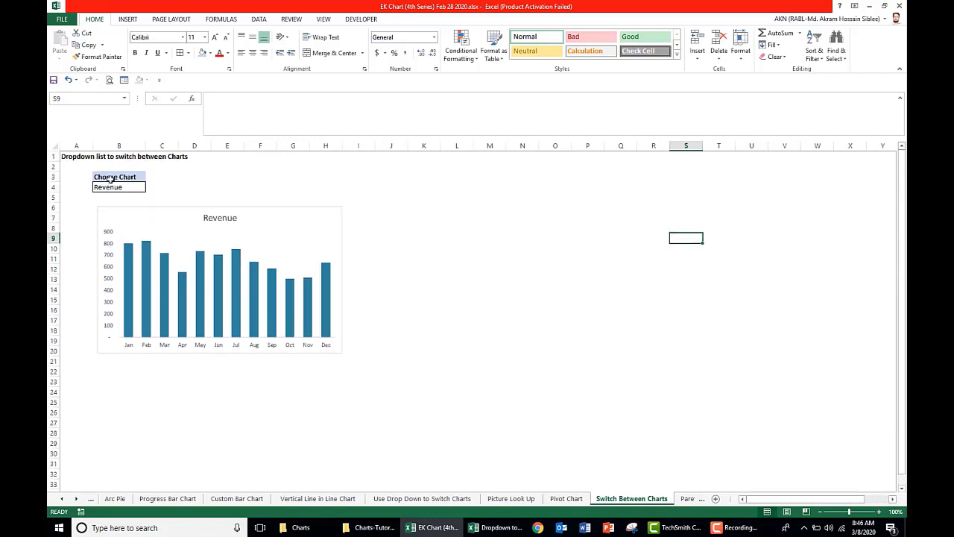
pyautogui.click(397, 276)
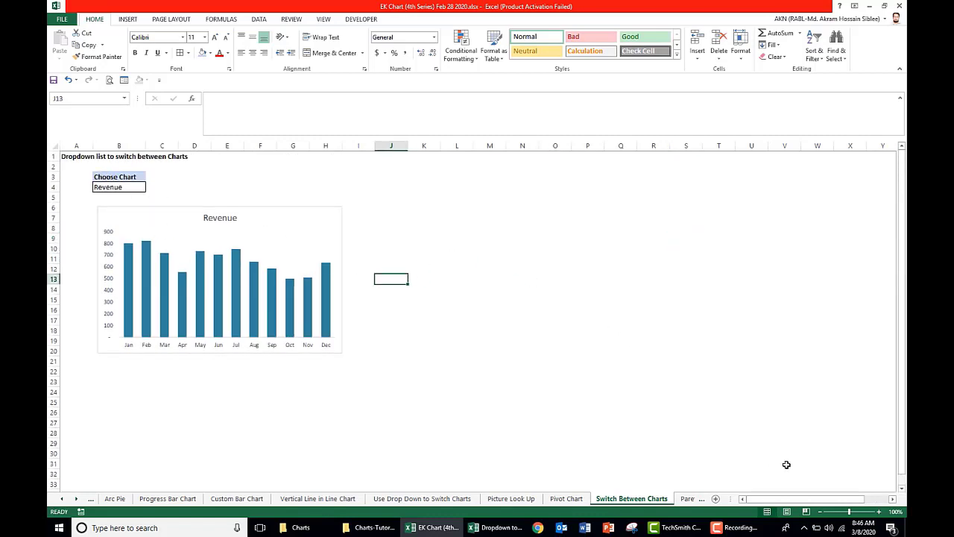
# - Copy the Month, Revenue, Expense and Profit table (AA2:AD14) into Sheet1 of the "Dropdown to switch between charts" workbook, starting at M3
pyautogui.moveTo(780, 500); pyautogui.dragTo(796, 500)
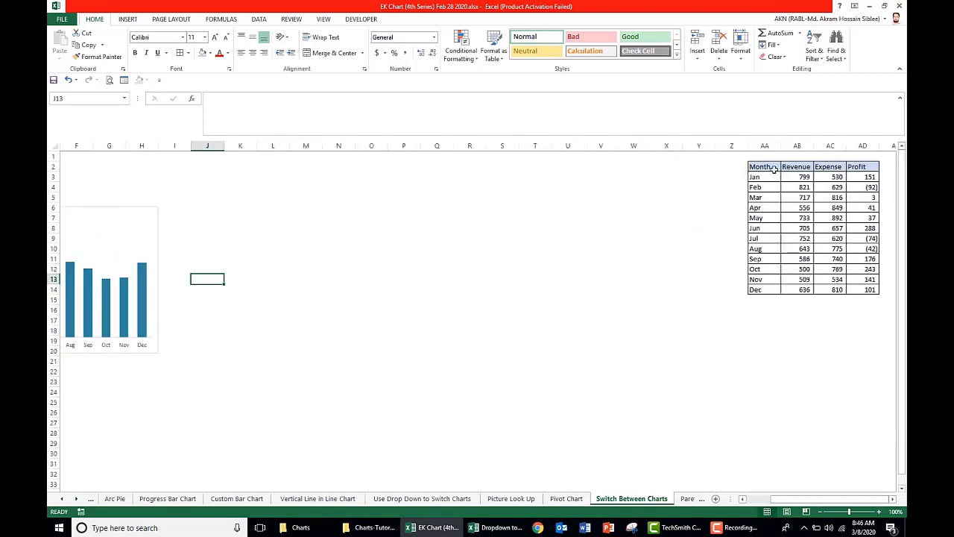
pyautogui.moveTo(768, 166); pyautogui.dragTo(855, 290)
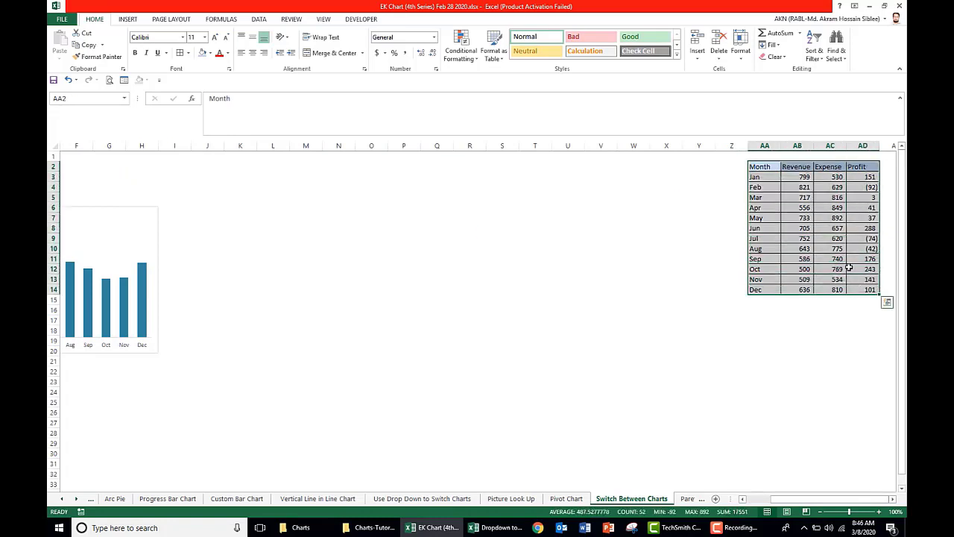
pyautogui.hotkey('ctrl', 'c')
pyautogui.click(501, 527)
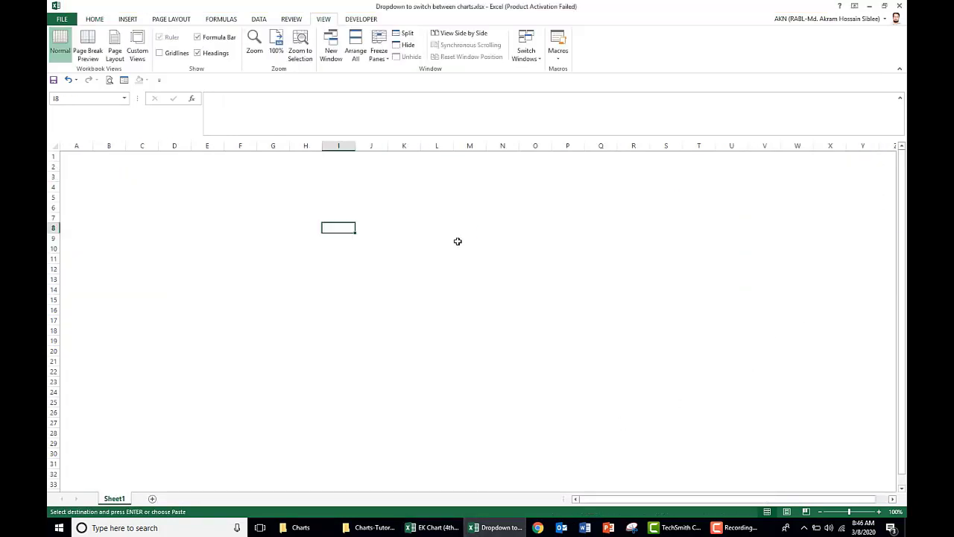
pyautogui.click(468, 179)
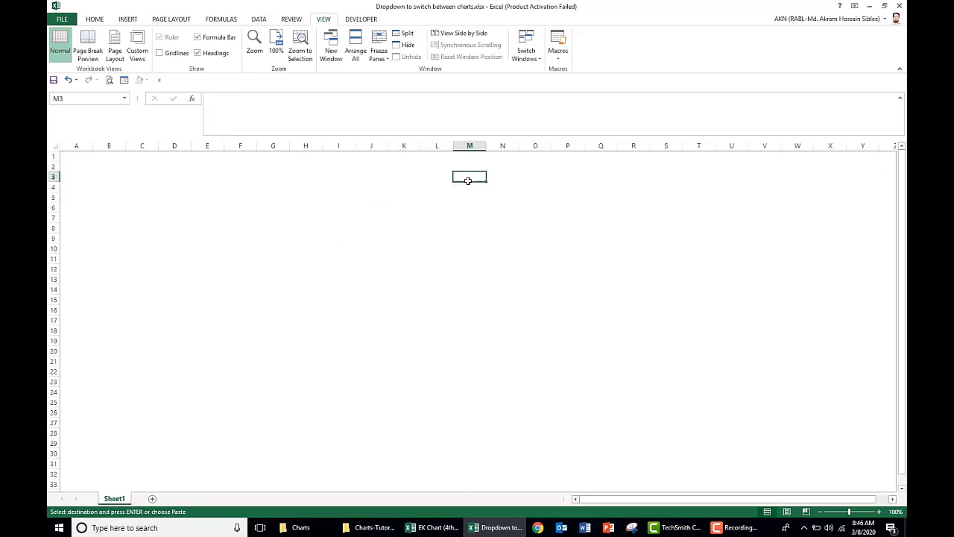
pyautogui.hotkey('ctrl', 'v')
pyautogui.click(632, 216)
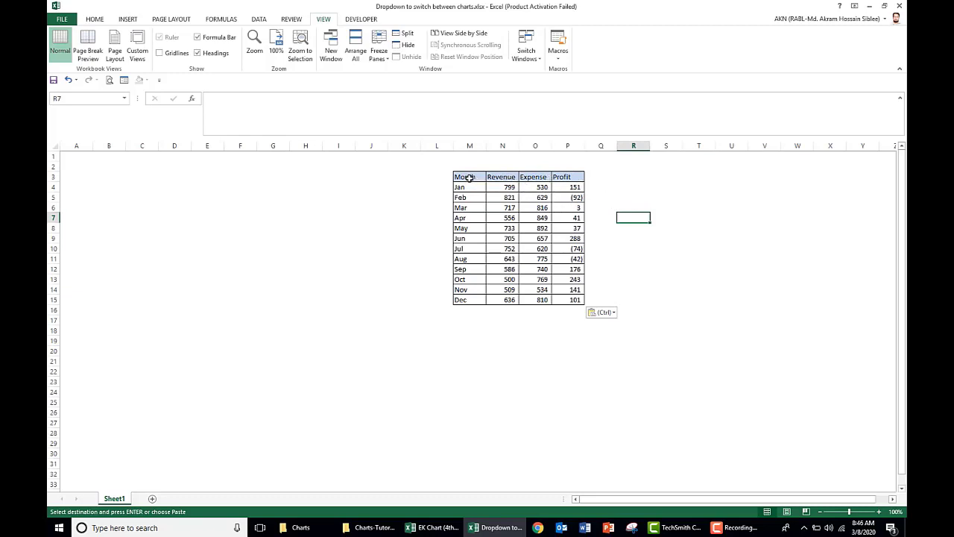
# - Insert a 2-D clustered column chart from the Month and Revenue columns, M3:N15
pyautogui.moveTo(469, 177); pyautogui.dragTo(509, 306)
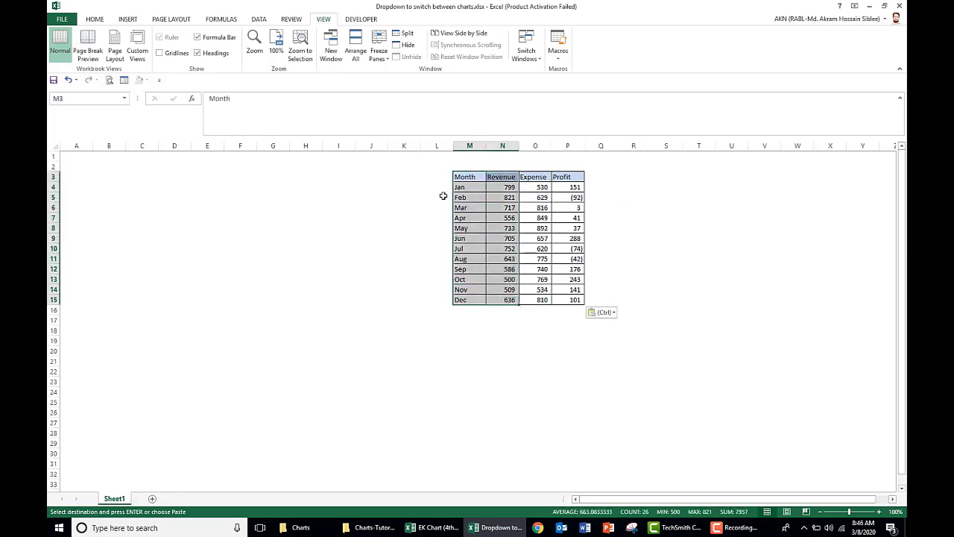
pyautogui.click(128, 19)
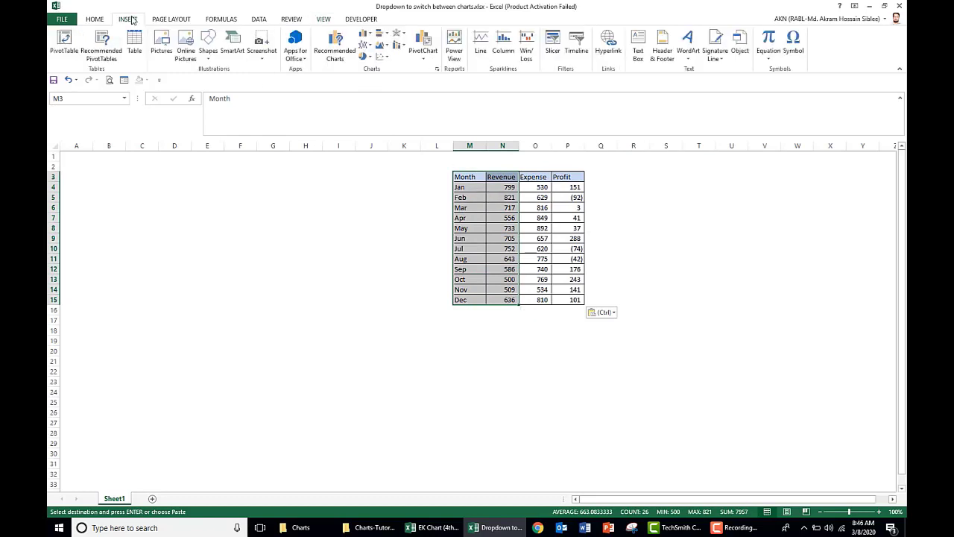
pyautogui.click(369, 35)
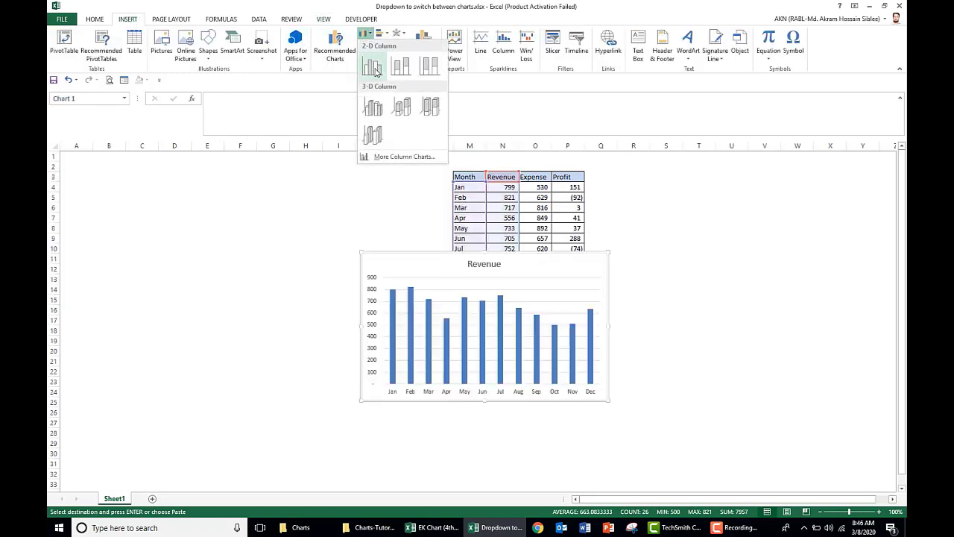
pyautogui.click(373, 67)
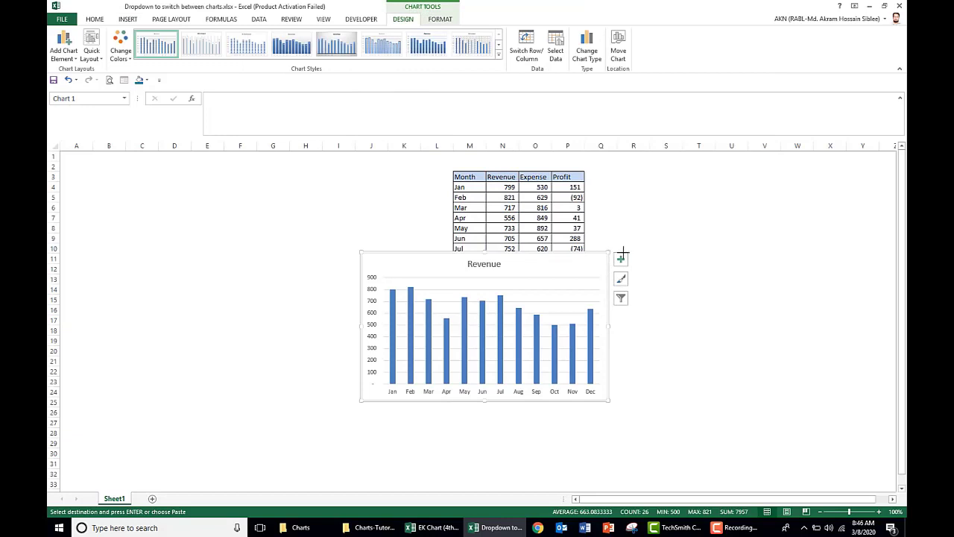
# - Place the Revenue chart beside the data table, from about column R to Y starting at row 3, and widen it to about 5.4 inches
pyautogui.moveTo(589, 255)
pyautogui.mouseDown()
pyautogui.moveTo(694, 245)
pyautogui.moveTo(815, 204)
pyautogui.mouseUp()
pyautogui.moveTo(704, 205); pyautogui.dragTo(737, 178)
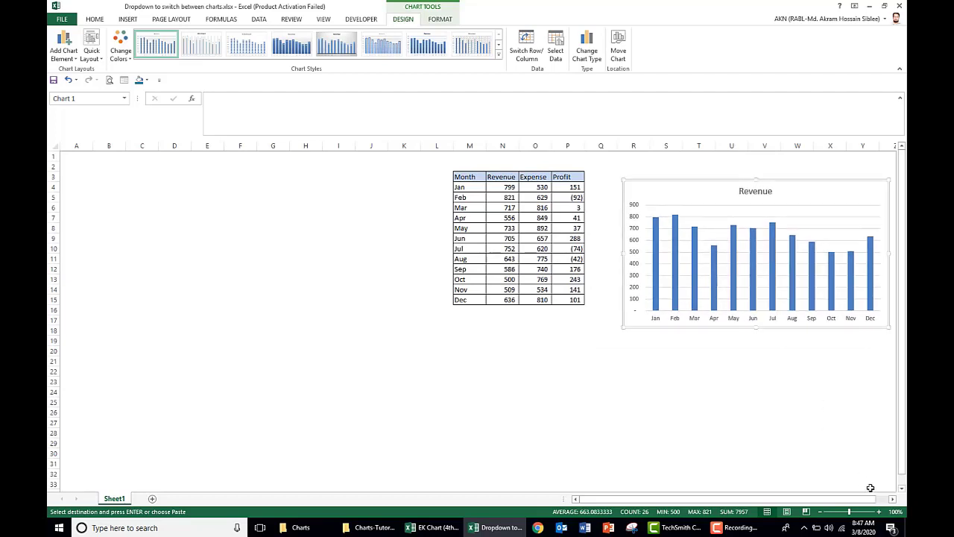
pyautogui.click(892, 501)
pyautogui.click(892, 501)
pyautogui.click(893, 501)
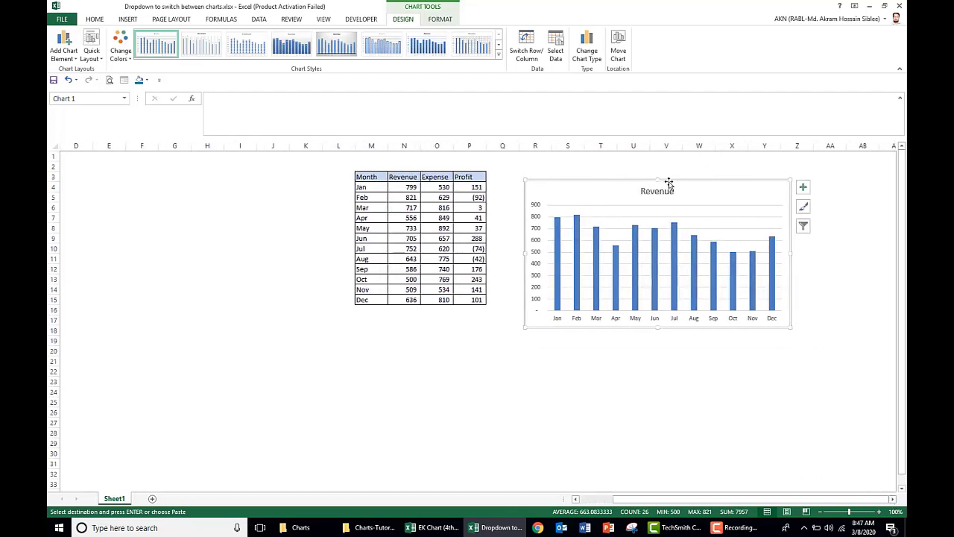
pyautogui.moveTo(679, 177); pyautogui.dragTo(682, 172)
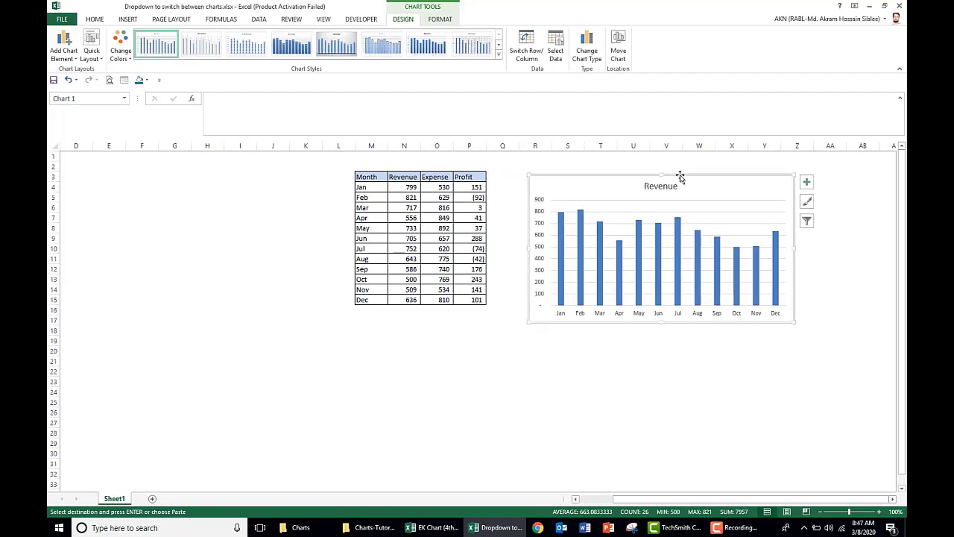
# - Set the gap width of the Revenue chart's data series to 100%
pyautogui.click(641, 273)
pyautogui.rightClick(642, 274)
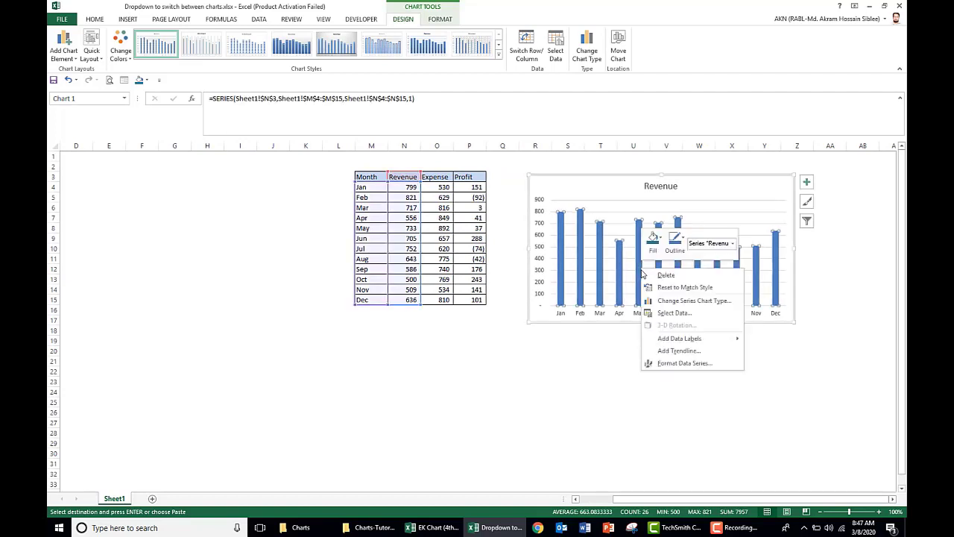
pyautogui.click(691, 363)
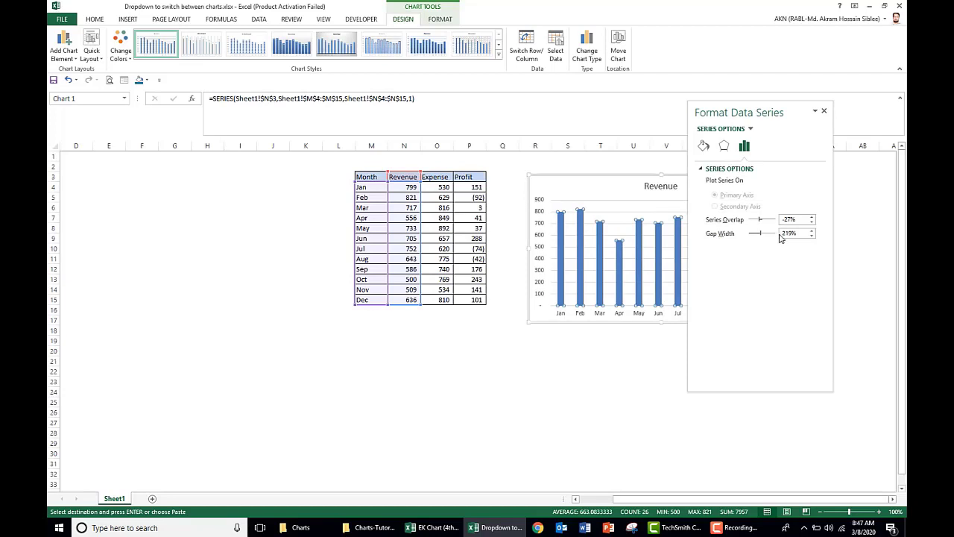
pyautogui.click(783, 236)
pyautogui.press('BackSpace')
pyautogui.write('100')
pyautogui.click(801, 221)
pyautogui.click(825, 113)
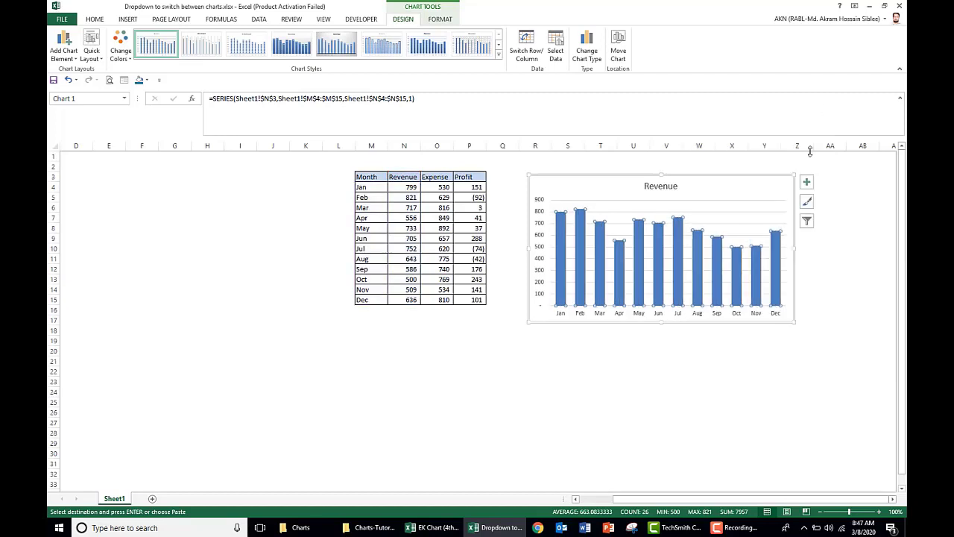
pyautogui.click(828, 260)
# - Fill the Revenue chart's columns with a dark teal-blue theme color
pyautogui.click(562, 243)
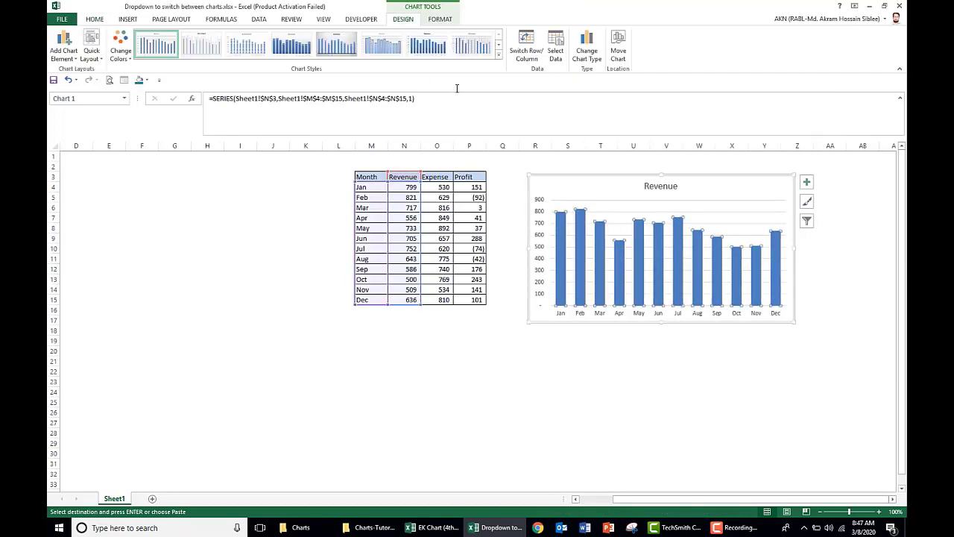
pyautogui.click(440, 19)
pyautogui.click(437, 34)
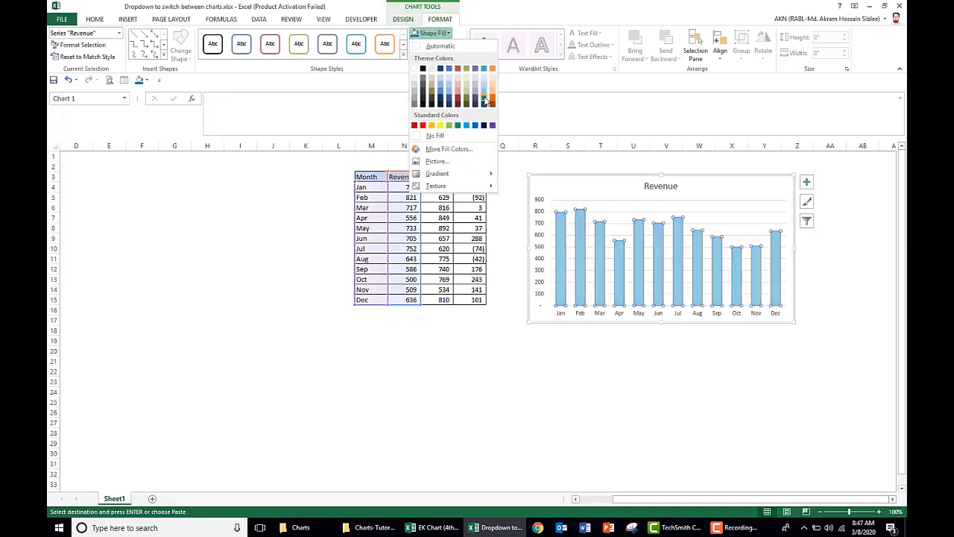
pyautogui.click(484, 95)
pyautogui.click(630, 349)
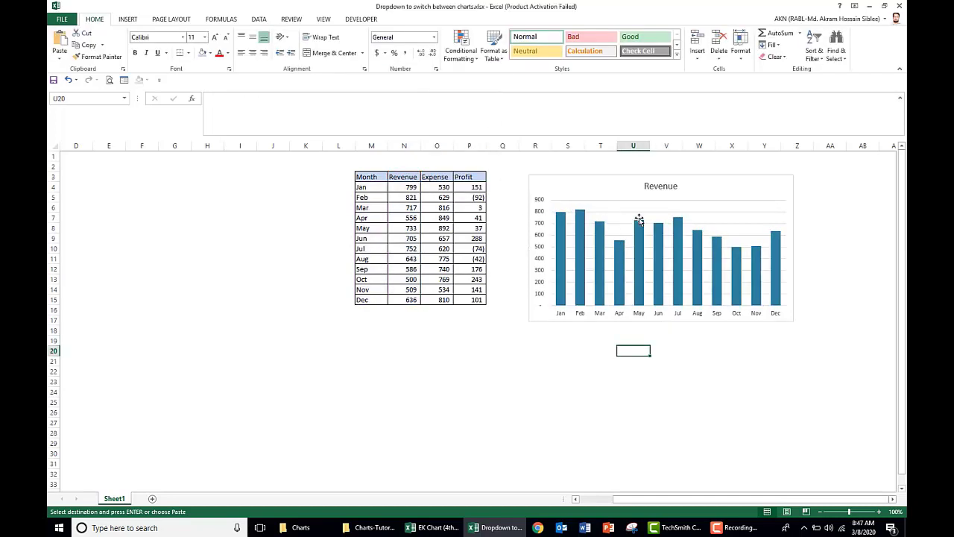
# - Duplicate the Revenue chart and align the copy below the original, starting around row 21
pyautogui.click(605, 175)
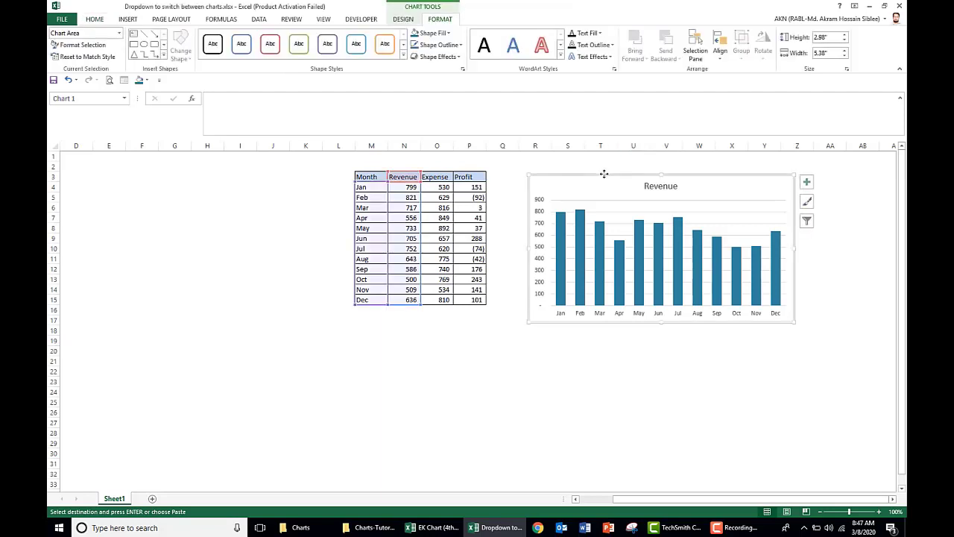
pyautogui.click(545, 356)
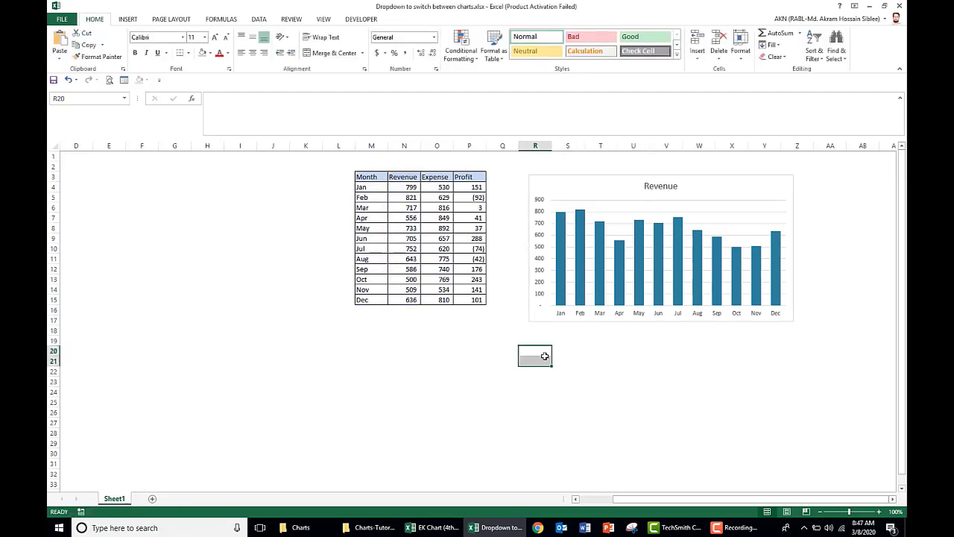
pyautogui.click(547, 358)
pyautogui.hotkey('ctrl', 'v')
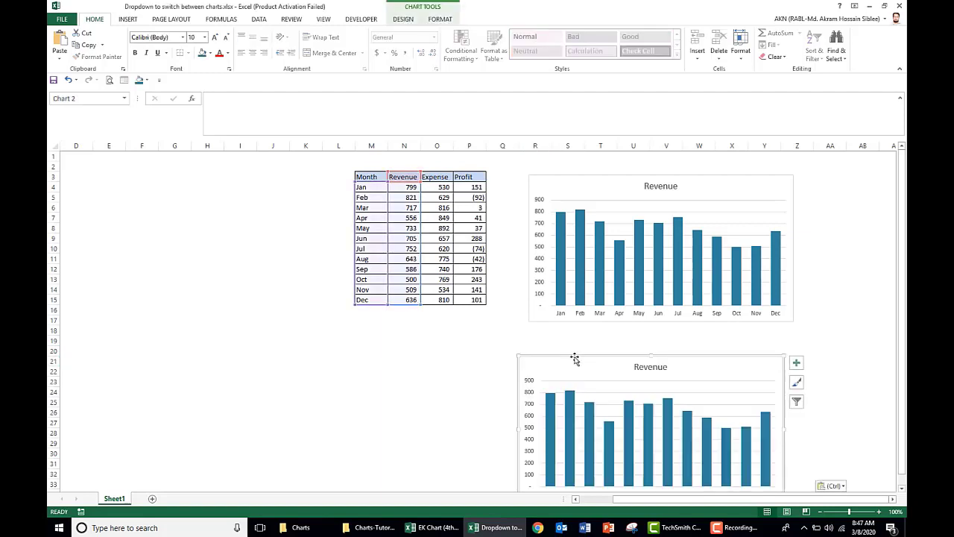
pyautogui.moveTo(575, 358)
pyautogui.mouseDown()
pyautogui.moveTo(601, 353)
pyautogui.moveTo(589, 357)
pyautogui.mouseUp()
# - Redirect the copied chart's series values to the Expense figures in O4:O15 and its series name to O3
pyautogui.click(688, 418)
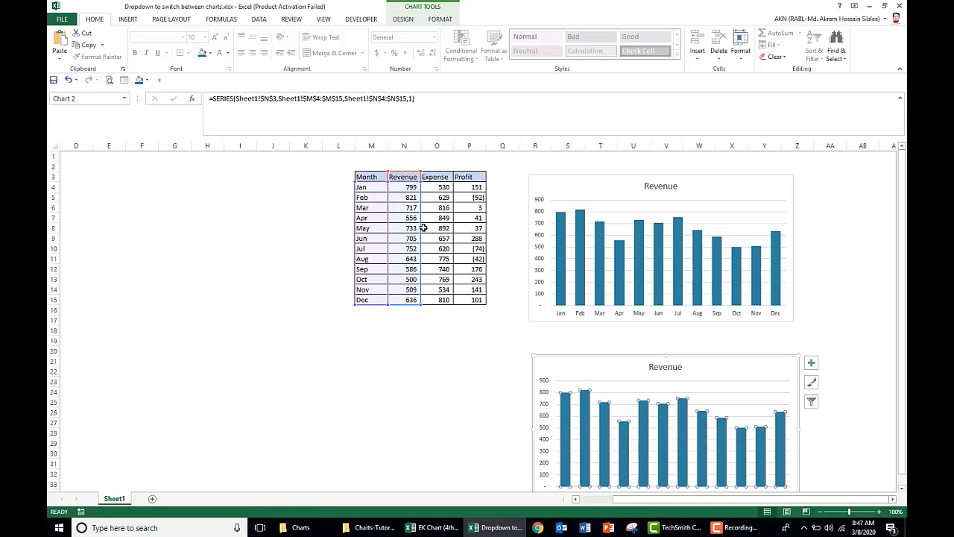
pyautogui.moveTo(422, 227); pyautogui.dragTo(434, 224)
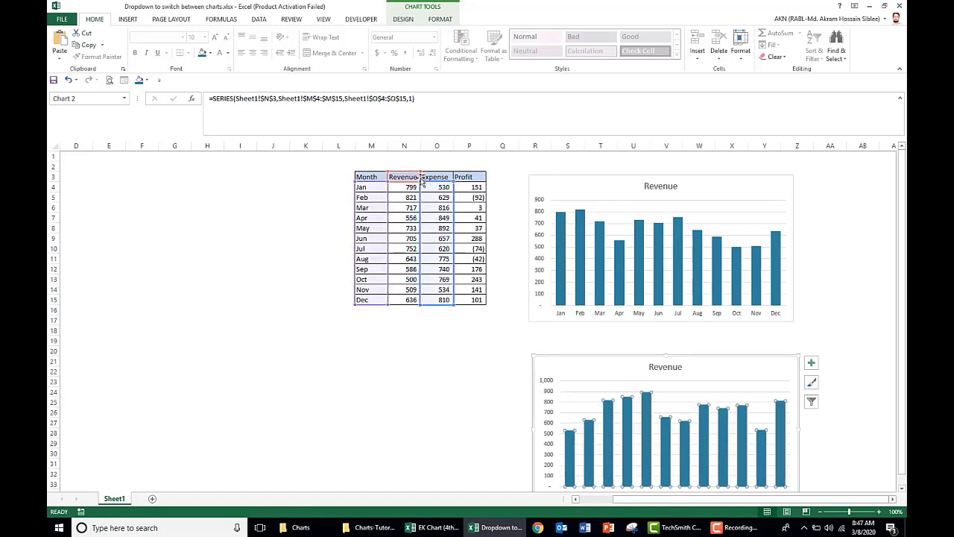
pyautogui.moveTo(422, 179); pyautogui.dragTo(437, 180)
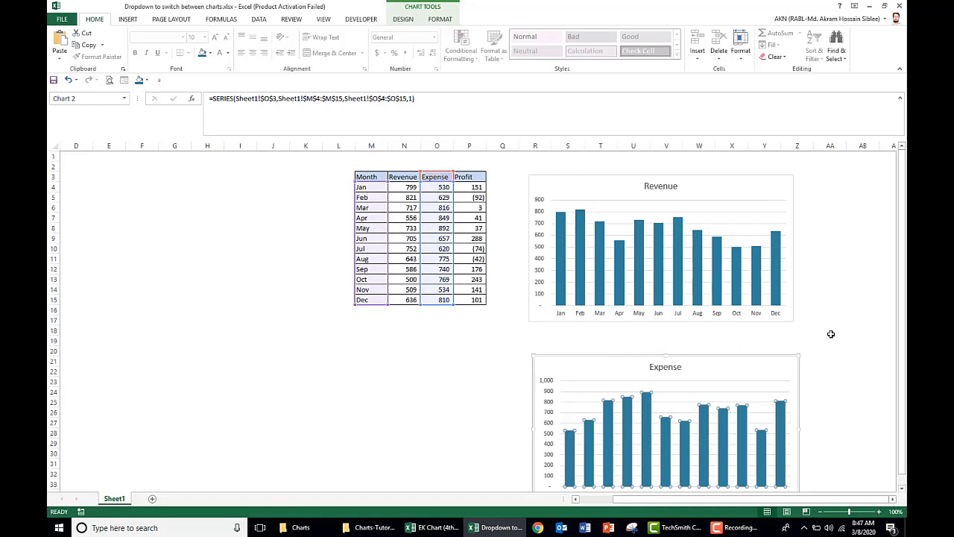
pyautogui.click(860, 332)
# - Fill the Expense chart's columns with a dark gray theme color
pyautogui.click(727, 435)
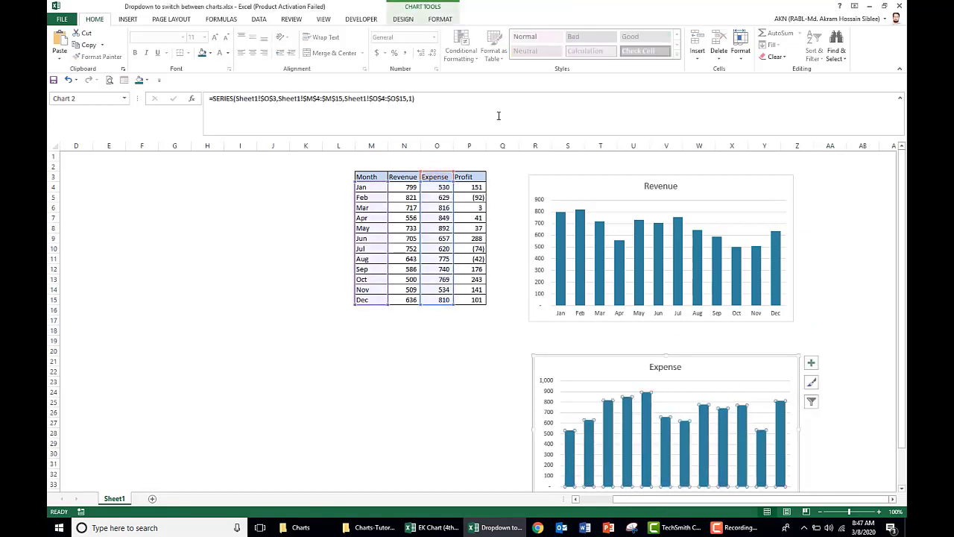
pyautogui.click(442, 21)
pyautogui.click(449, 35)
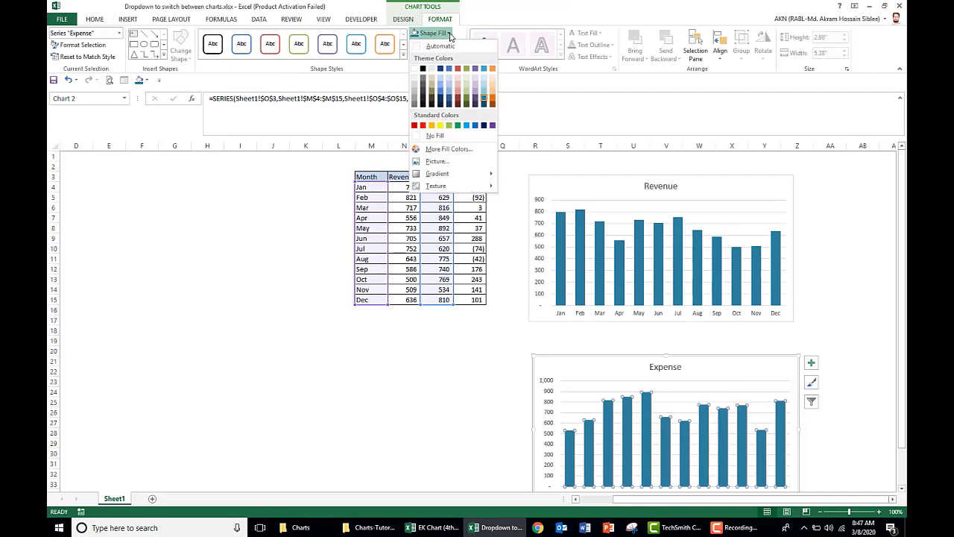
pyautogui.click(422, 103)
pyautogui.click(458, 319)
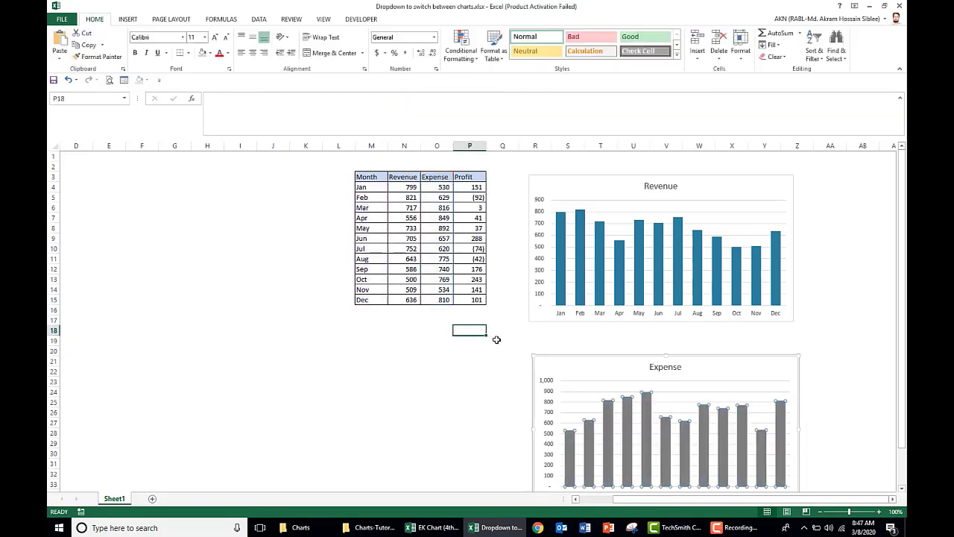
# - Duplicate the Expense chart and align the copy below the original, starting around row 38
pyautogui.scroll(-2, 536, 339)
pyautogui.click(591, 301)
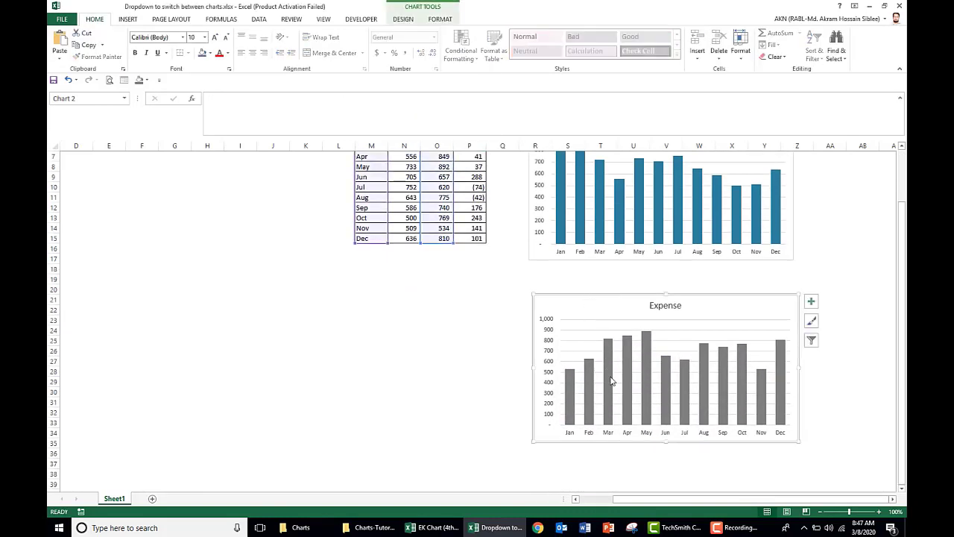
pyautogui.hotkey('ctrl', 'c')
pyautogui.click(551, 472)
pyautogui.hotkey('ctrl', 'v')
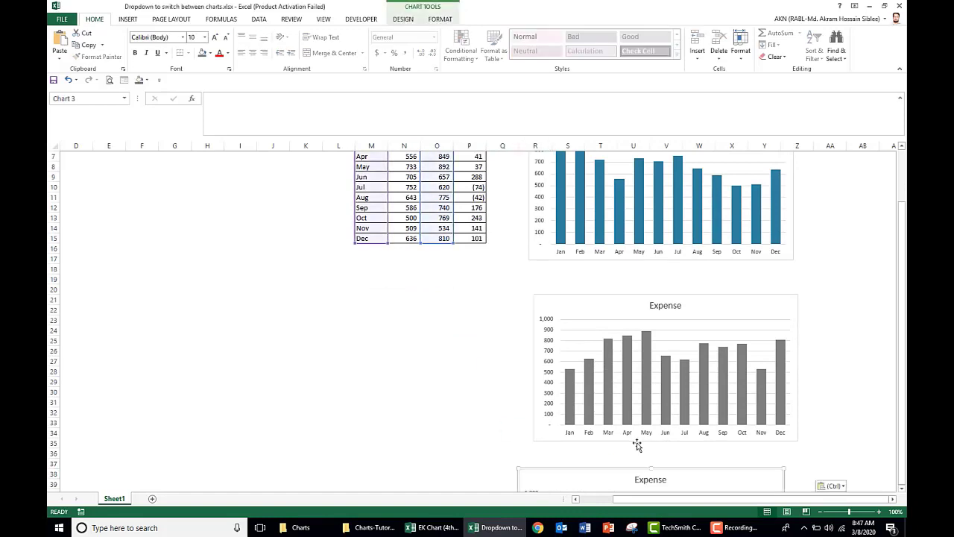
pyautogui.scroll(-3, 637, 445)
pyautogui.moveTo(603, 375); pyautogui.dragTo(619, 374)
# - Redirect the lowest chart copy's series values to the Profit figures in P4:P15 and its series name to P3
pyautogui.click(632, 434)
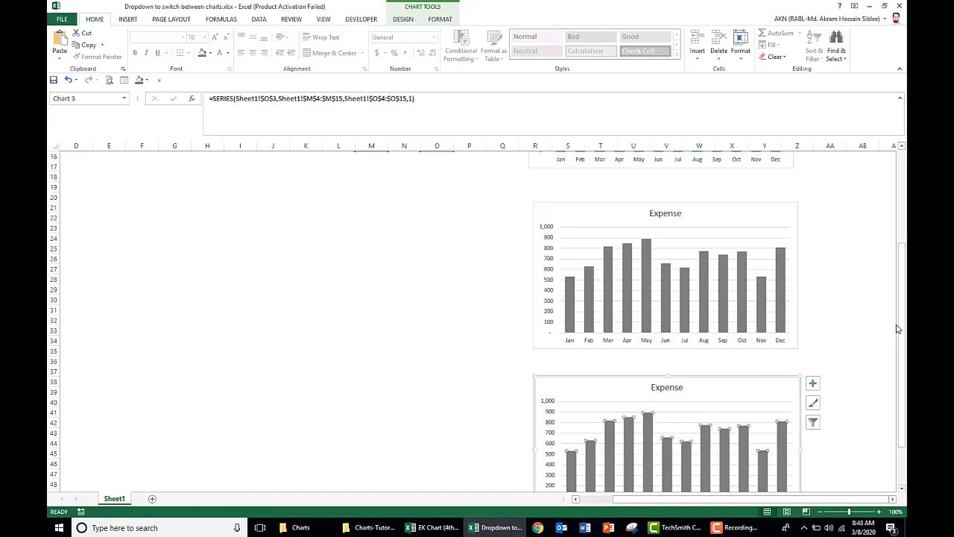
pyautogui.scroll(5, 897, 329)
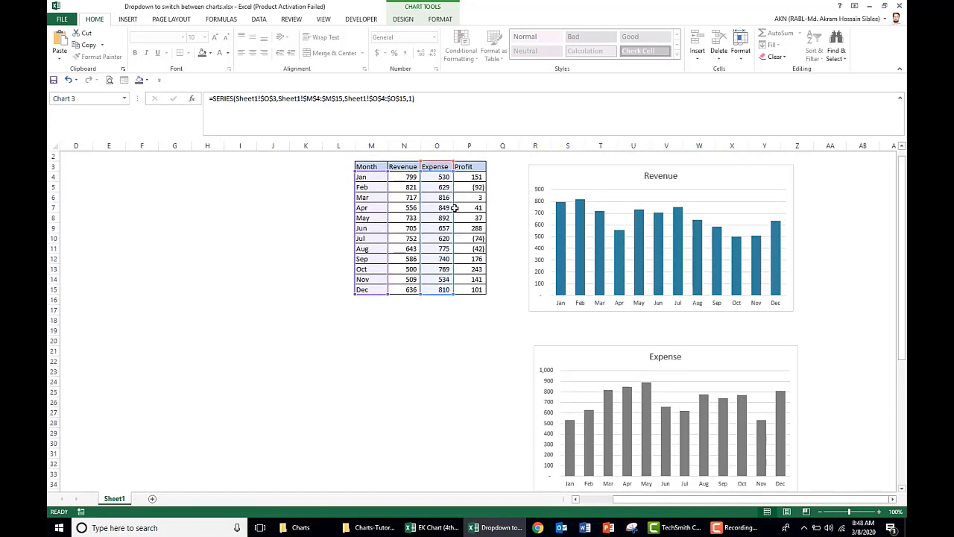
pyautogui.moveTo(454, 208); pyautogui.dragTo(463, 211)
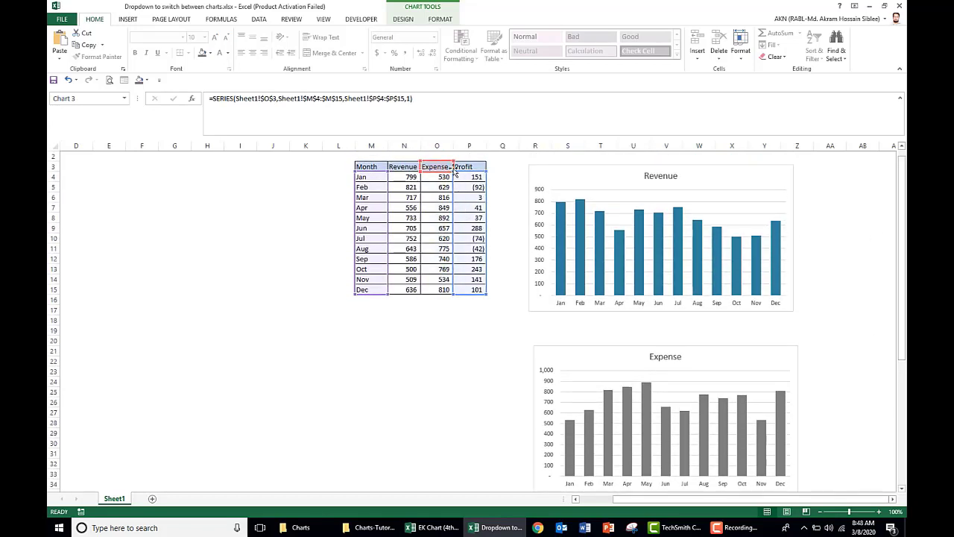
pyautogui.moveTo(454, 171); pyautogui.dragTo(472, 171)
# - Turn on Invert if negative for the solid fill of the Profit chart's columns
pyautogui.scroll(-6, 641, 312)
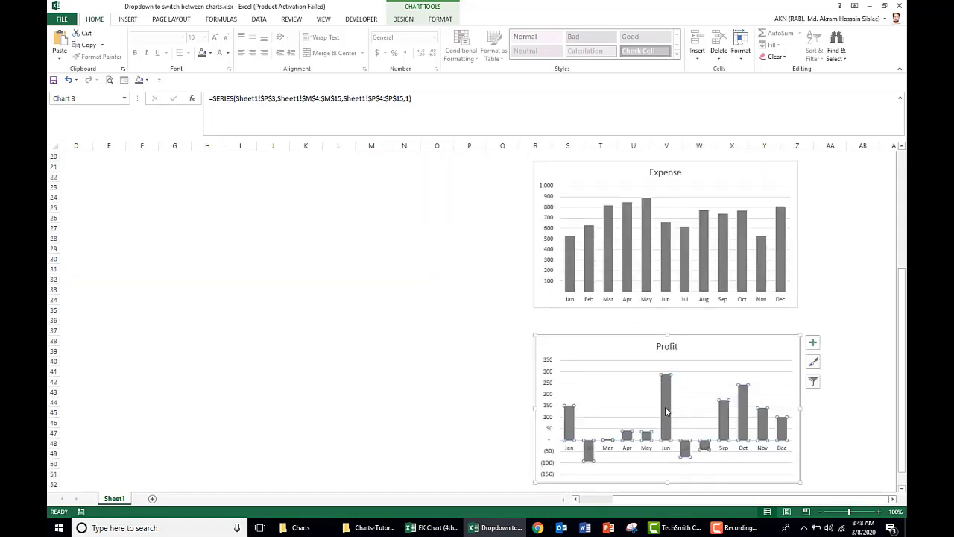
pyautogui.click(854, 389)
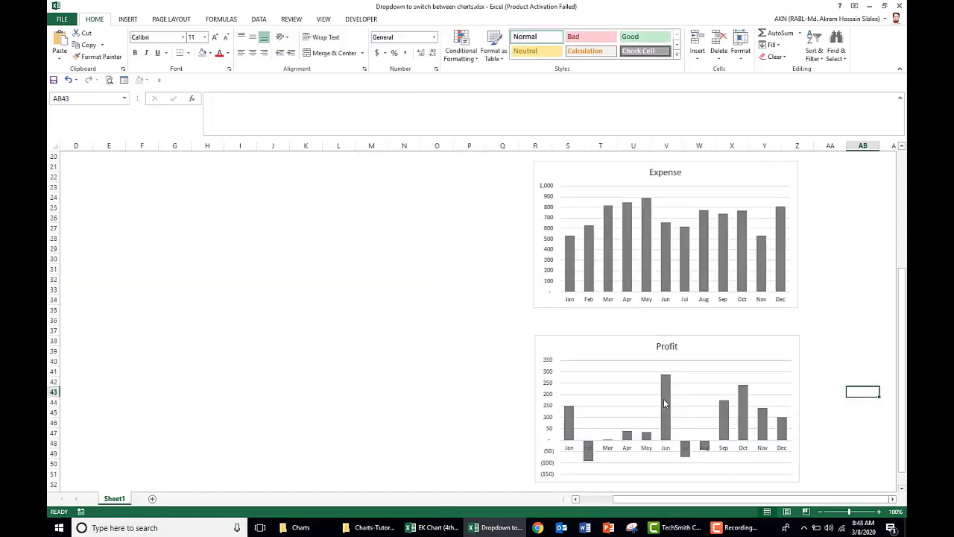
pyautogui.click(665, 404)
pyautogui.rightClick(665, 403)
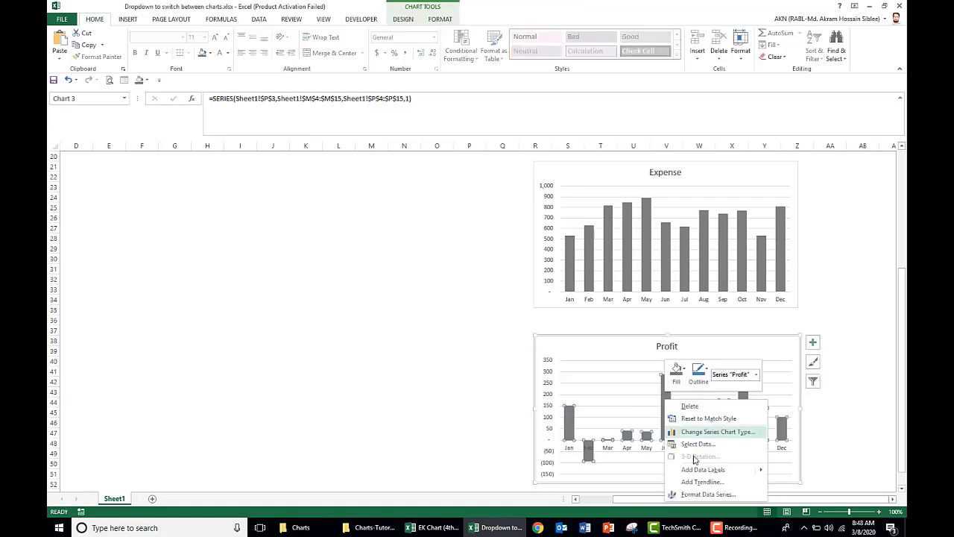
pyautogui.click(700, 495)
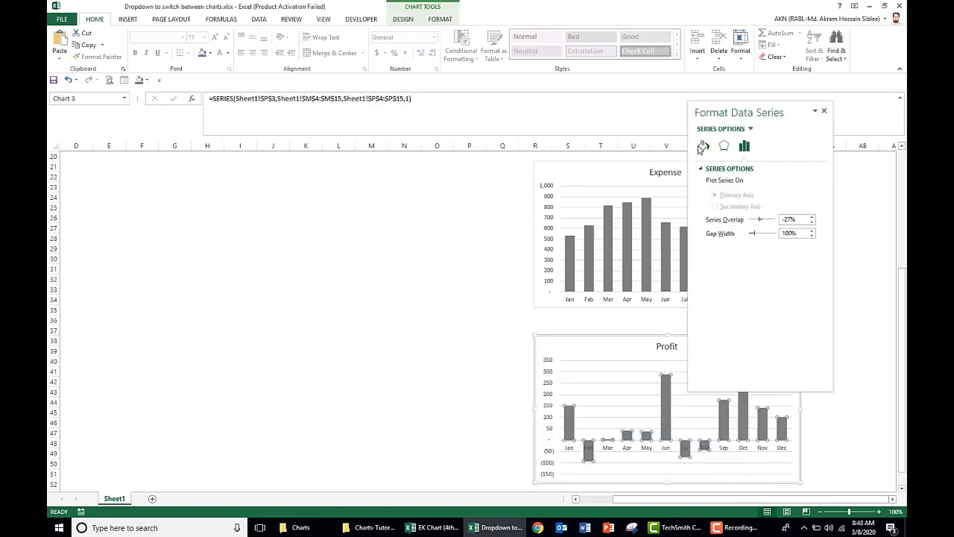
pyautogui.click(702, 147)
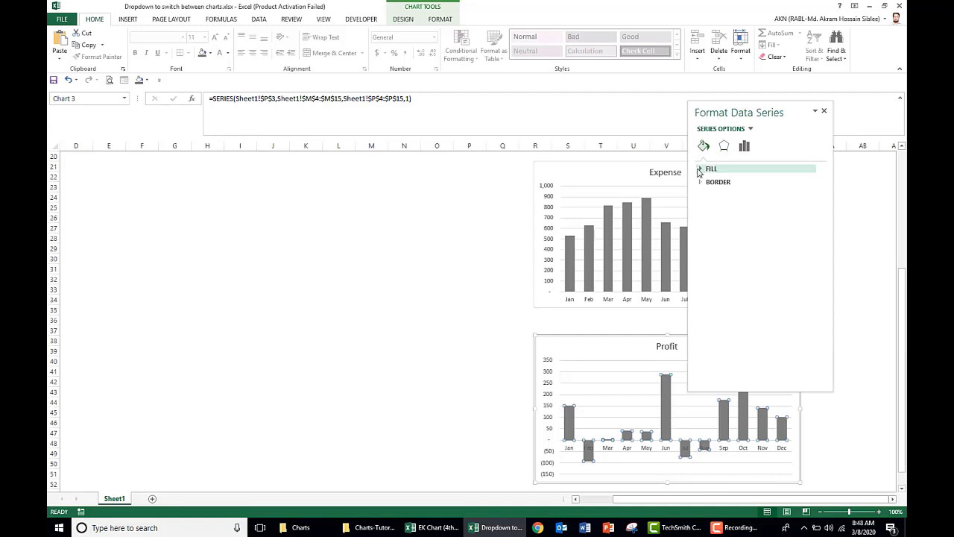
pyautogui.click(699, 169)
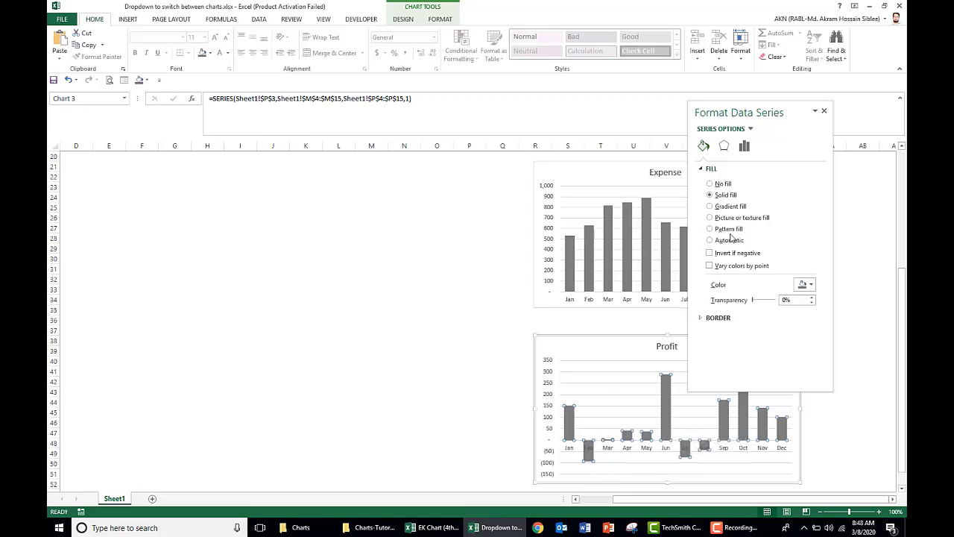
pyautogui.click(710, 253)
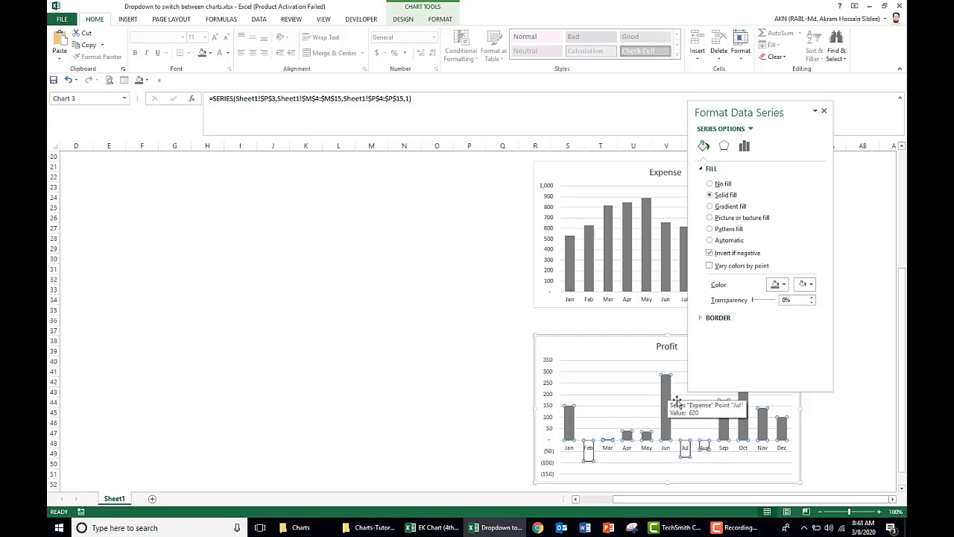
# - Color the Profit chart's positive columns standard light green and its negative columns a light red theme color
pyautogui.click(779, 284)
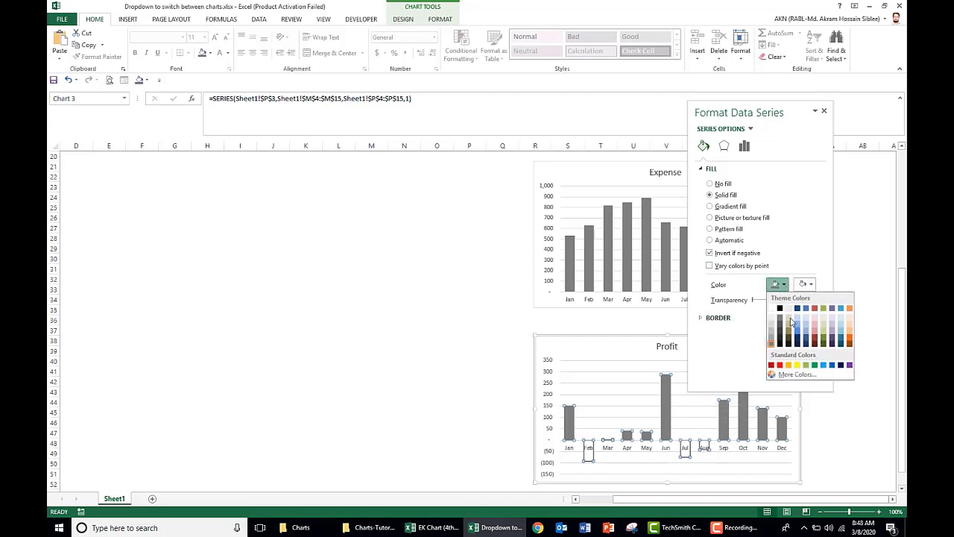
pyautogui.click(807, 365)
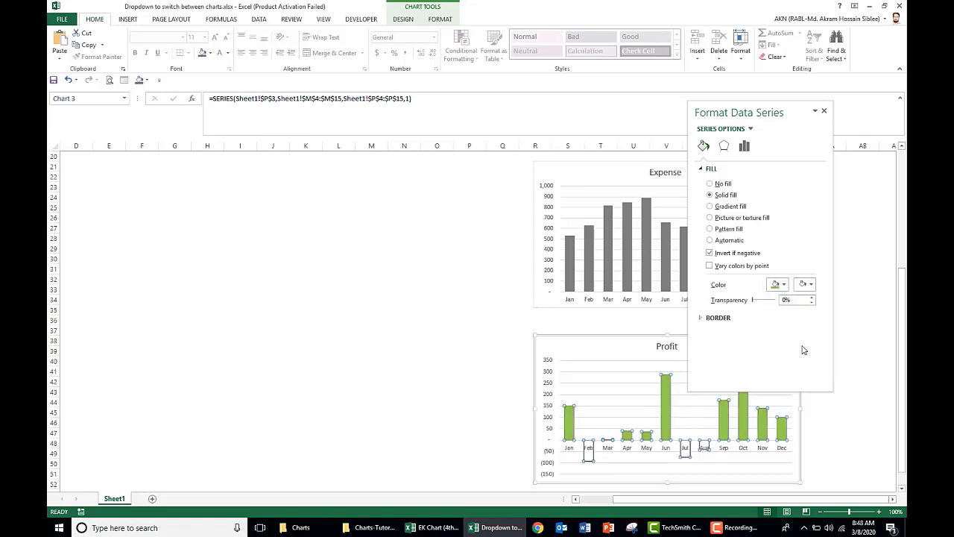
pyautogui.click(811, 285)
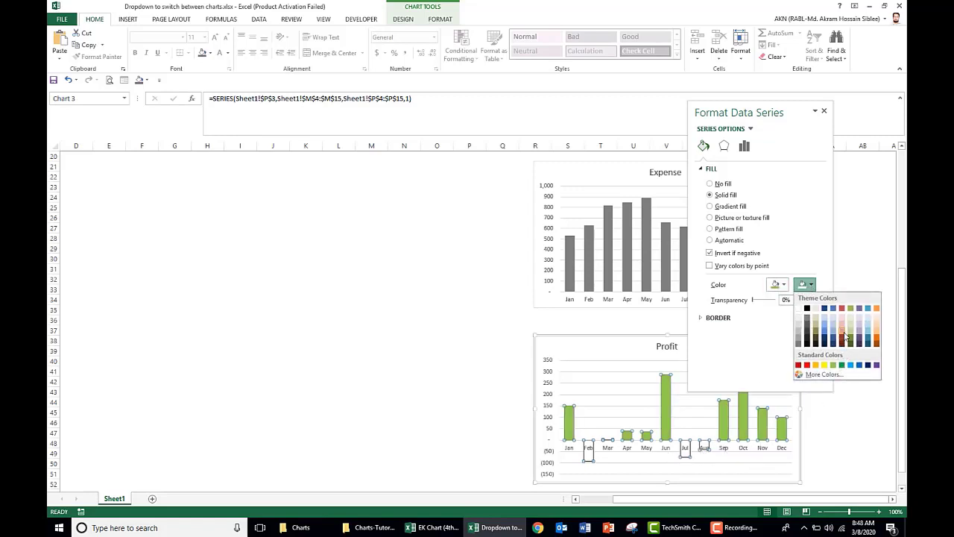
pyautogui.click(842, 328)
pyautogui.click(853, 299)
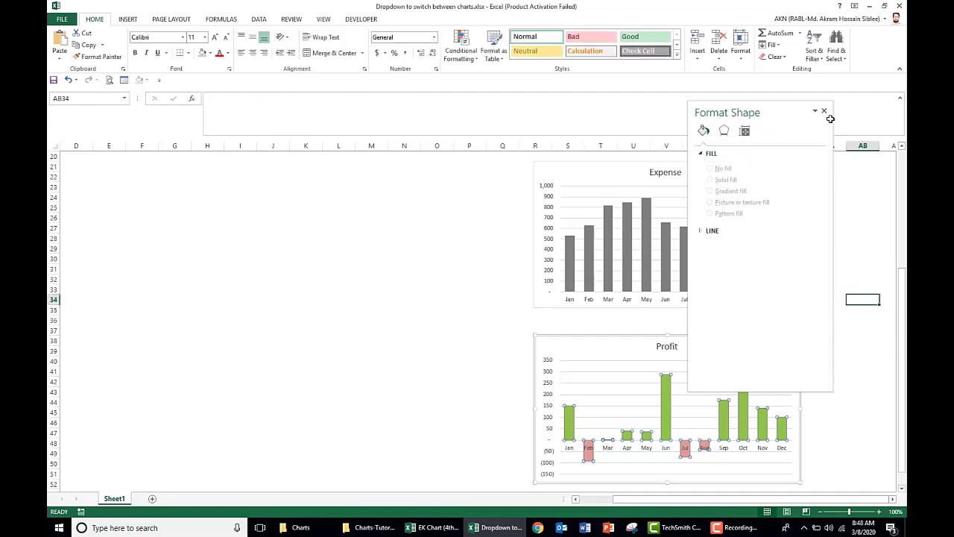
pyautogui.click(824, 111)
pyautogui.click(863, 367)
# - Enter the heading "Choose Chart" in B4, with column B widened to fit and a light blue cell fill
pyautogui.scroll(6, 825, 353)
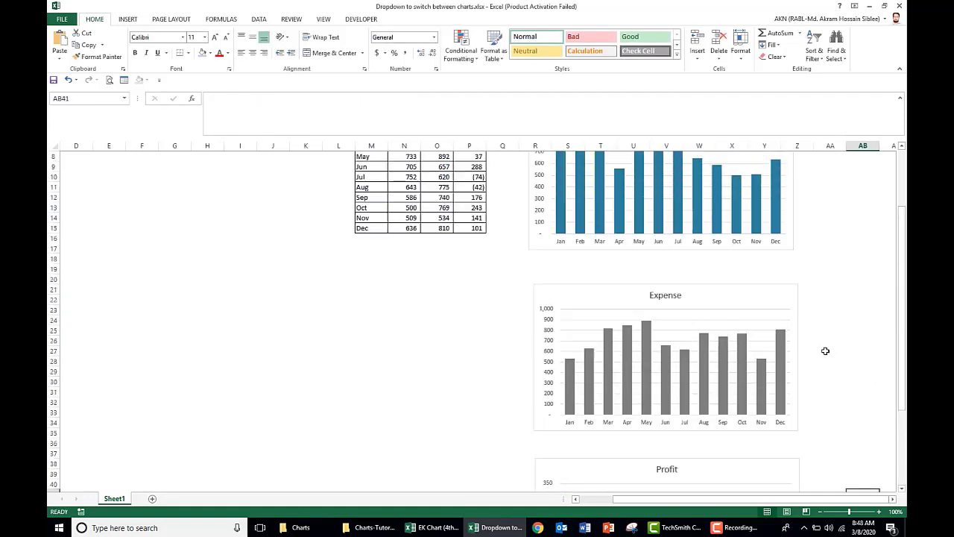
pyautogui.moveTo(815, 499); pyautogui.dragTo(704, 507)
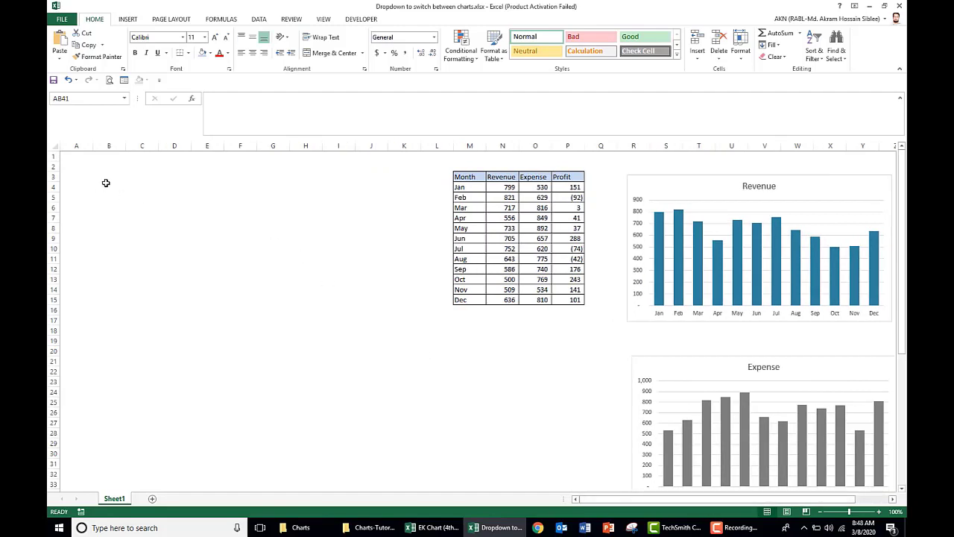
pyautogui.click(112, 187)
pyautogui.moveTo(124, 146); pyautogui.dragTo(140, 146)
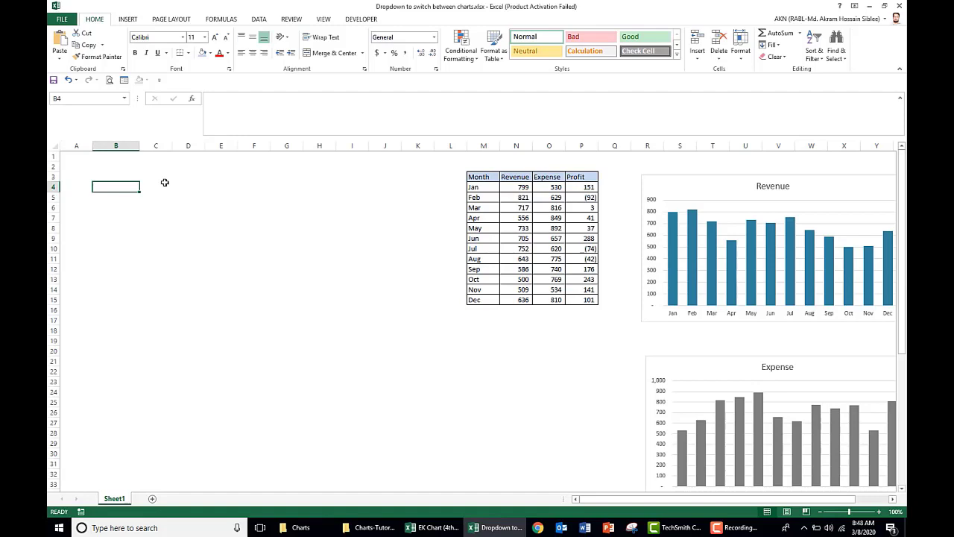
pyautogui.write('Choose Chart')
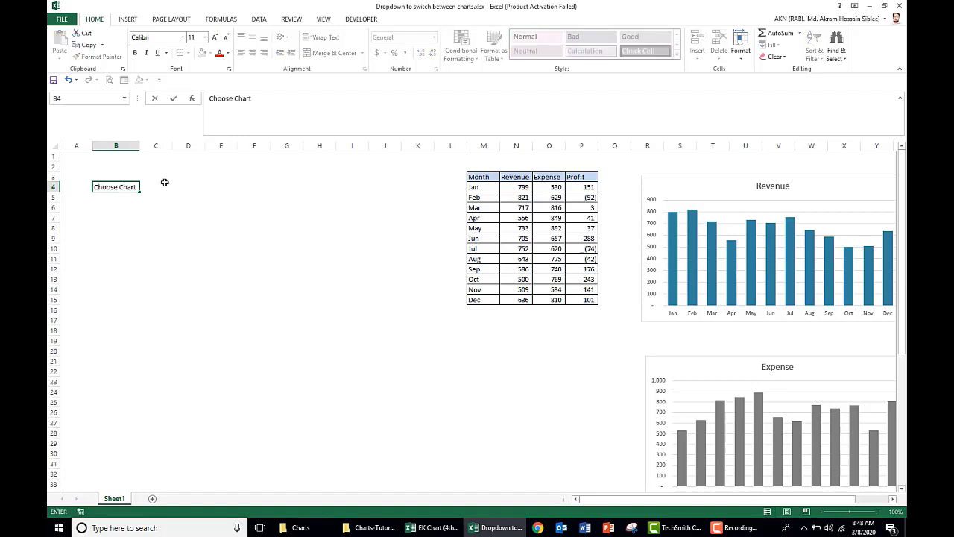
pyautogui.press('Return')
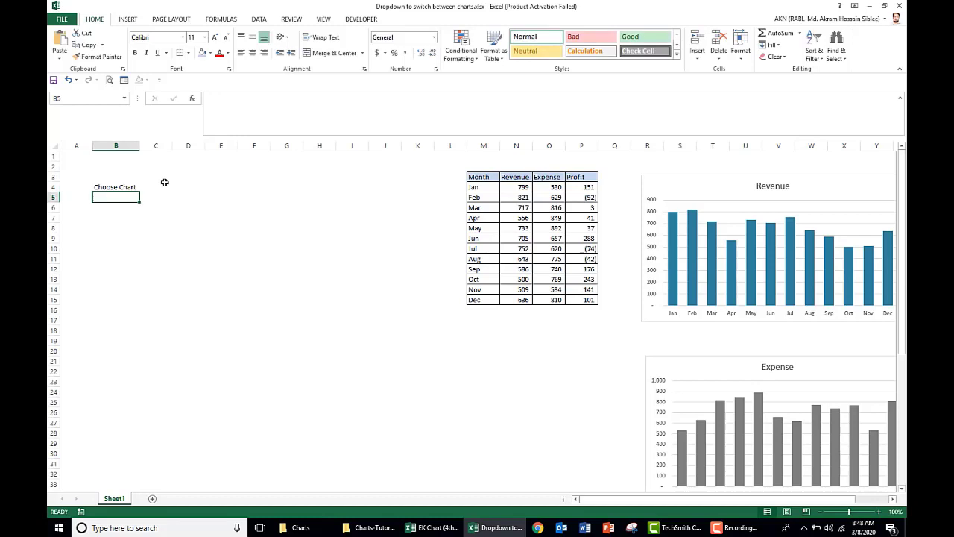
pyautogui.click(119, 187)
pyautogui.click(203, 54)
# - Add a dropdown list to B5 using data validation of type List with the source =$N$3:$P$3
pyautogui.click(117, 194)
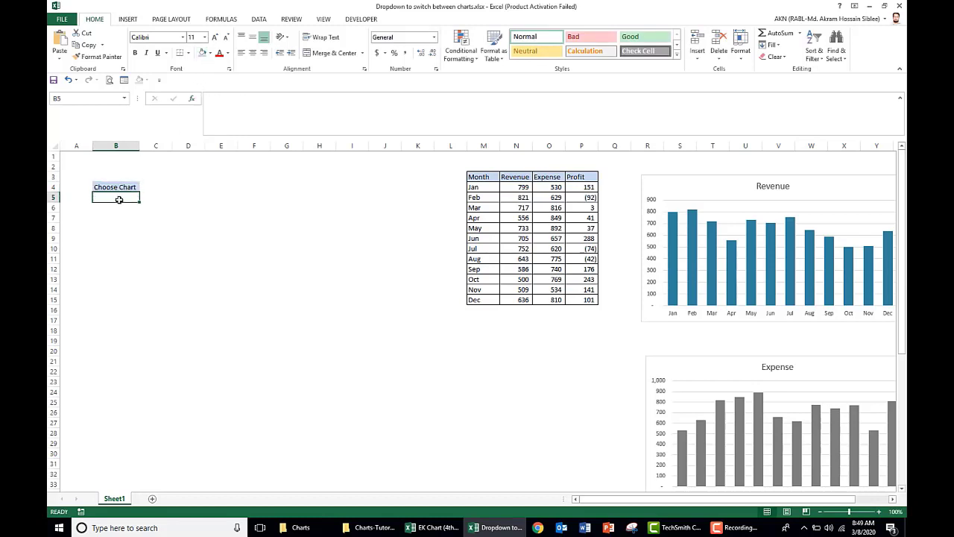
pyautogui.click(265, 18)
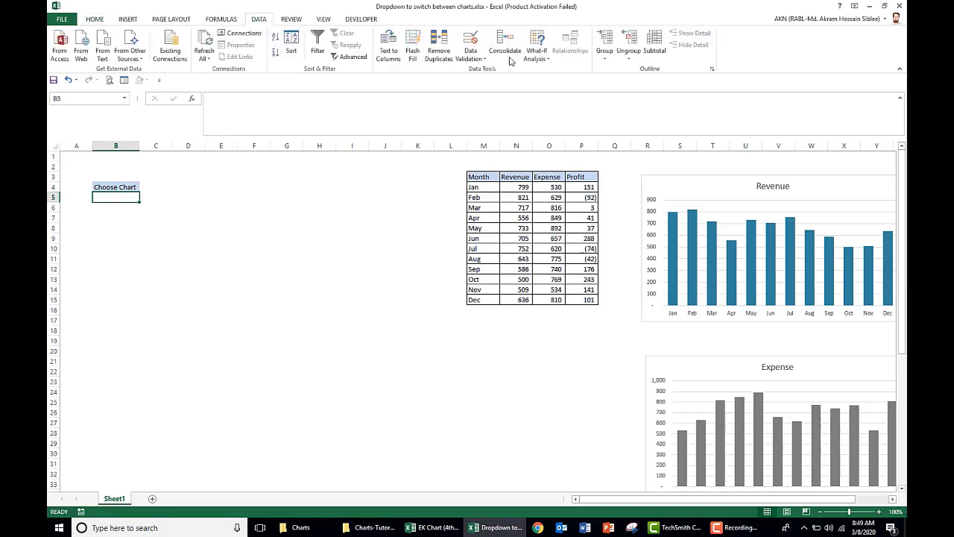
pyautogui.click(470, 58)
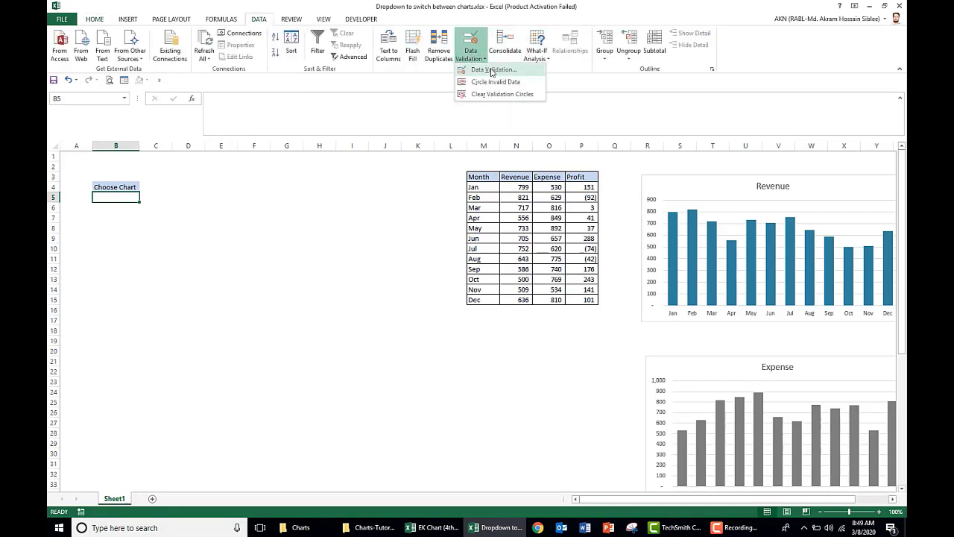
pyautogui.click(492, 69)
pyautogui.click(246, 294)
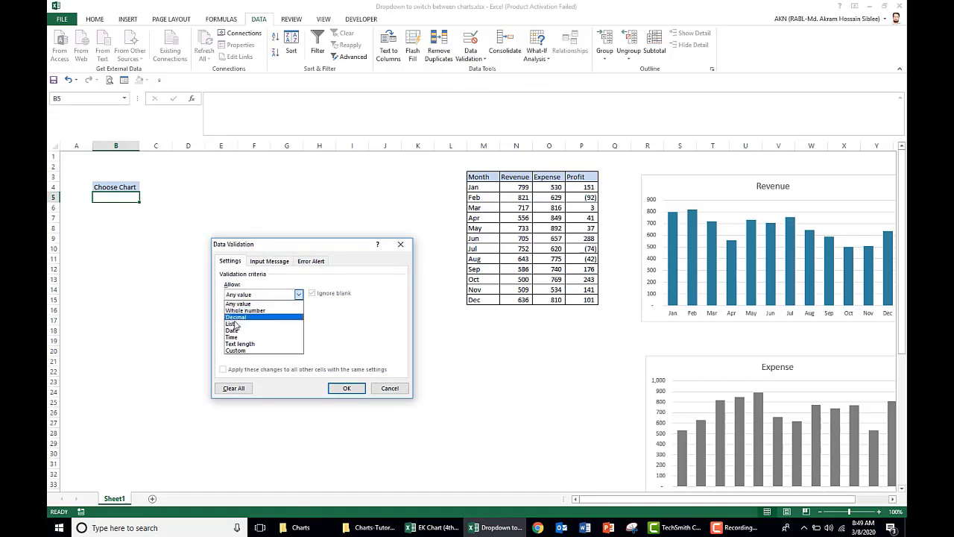
pyautogui.click(243, 322)
pyautogui.click(241, 337)
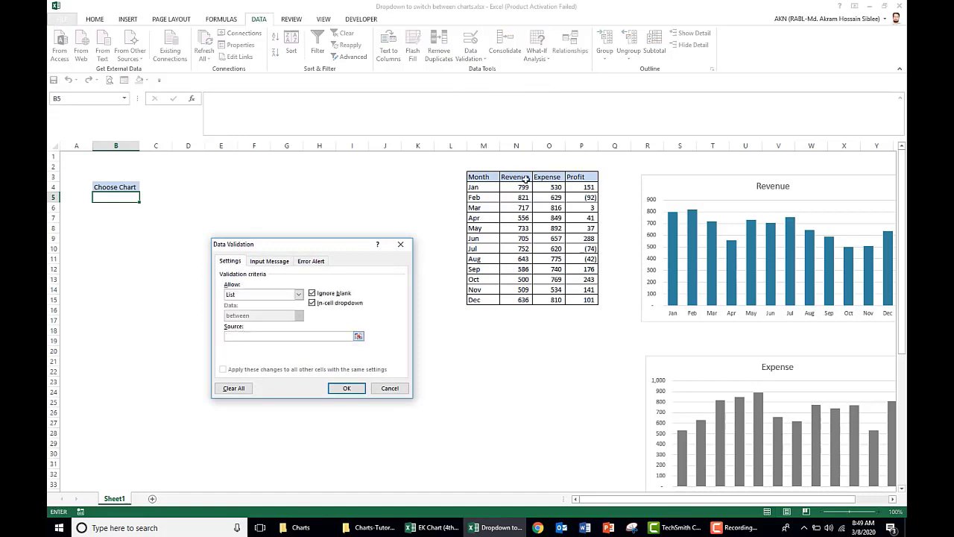
pyautogui.moveTo(526, 179); pyautogui.dragTo(582, 180)
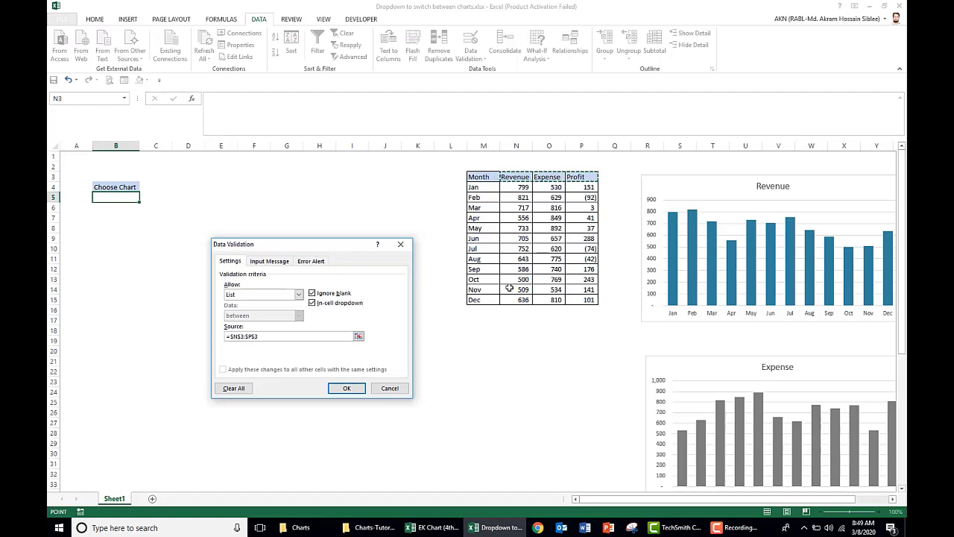
pyautogui.click(347, 388)
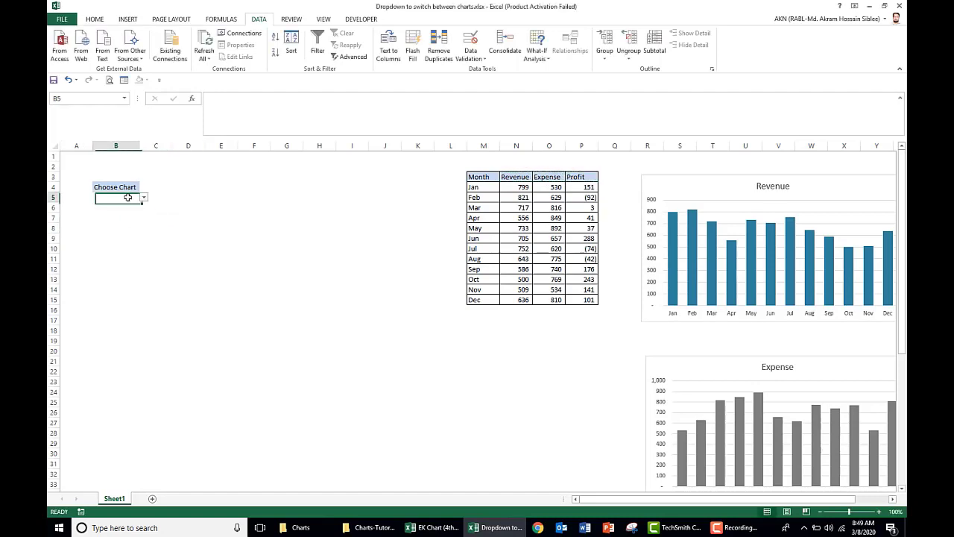
# - Choose Revenue from the dropdown list in B5
pyautogui.click(144, 198)
pyautogui.click(112, 204)
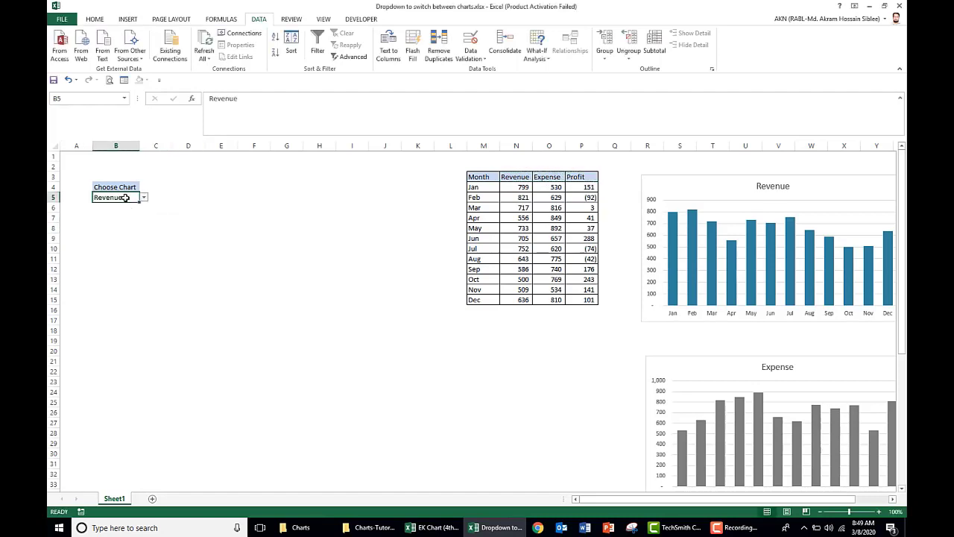
pyautogui.click(185, 215)
# - Put a border around the dropdown cell B5
pyautogui.click(125, 199)
pyautogui.click(105, 20)
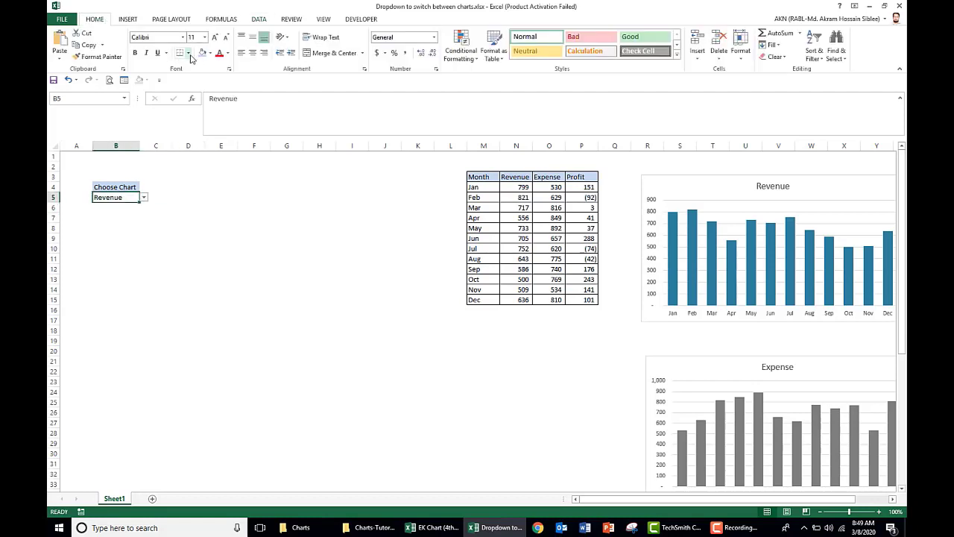
pyautogui.click(190, 53)
pyautogui.click(216, 149)
pyautogui.click(290, 266)
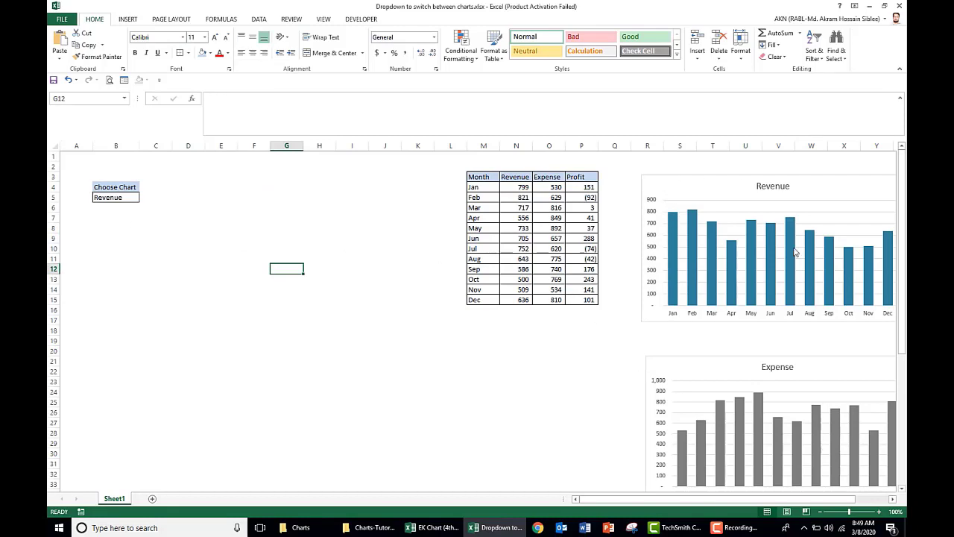
# - Define the name Revenue for the cell range R2:Z17 behind the Revenue chart
pyautogui.moveTo(905, 328)
pyautogui.mouseDown()
pyautogui.moveTo(907, 367)
pyautogui.moveTo(906, 339)
pyautogui.mouseUp()
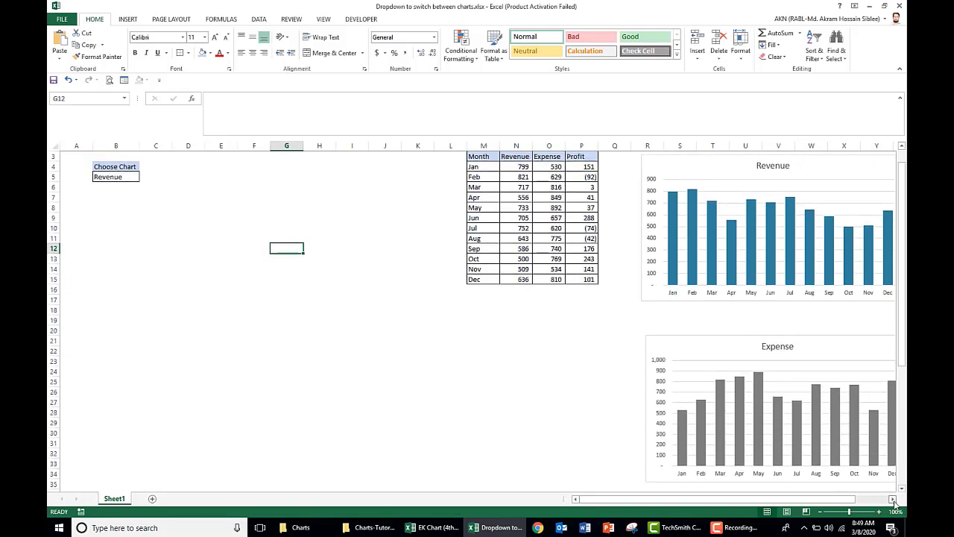
pyautogui.click(893, 500)
pyautogui.click(893, 499)
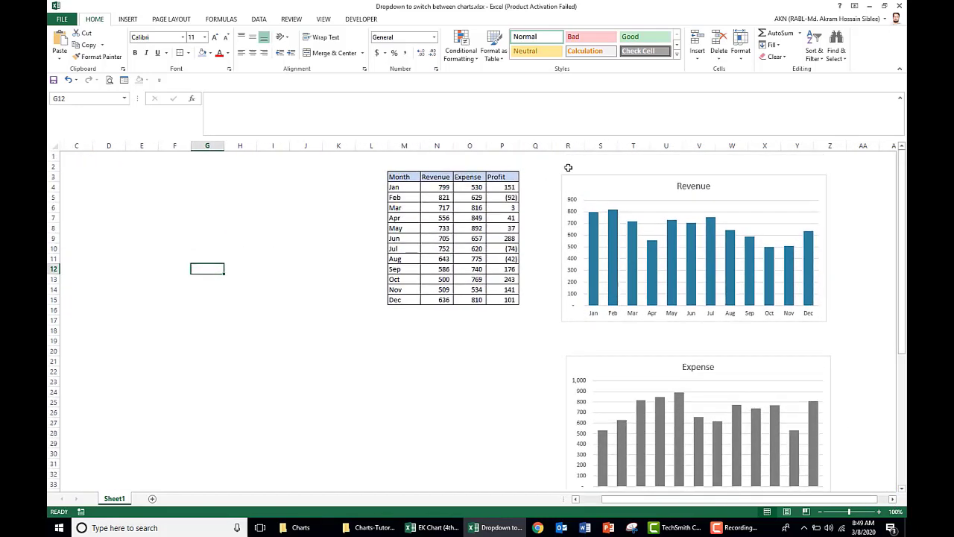
pyautogui.moveTo(568, 166); pyautogui.dragTo(818, 324)
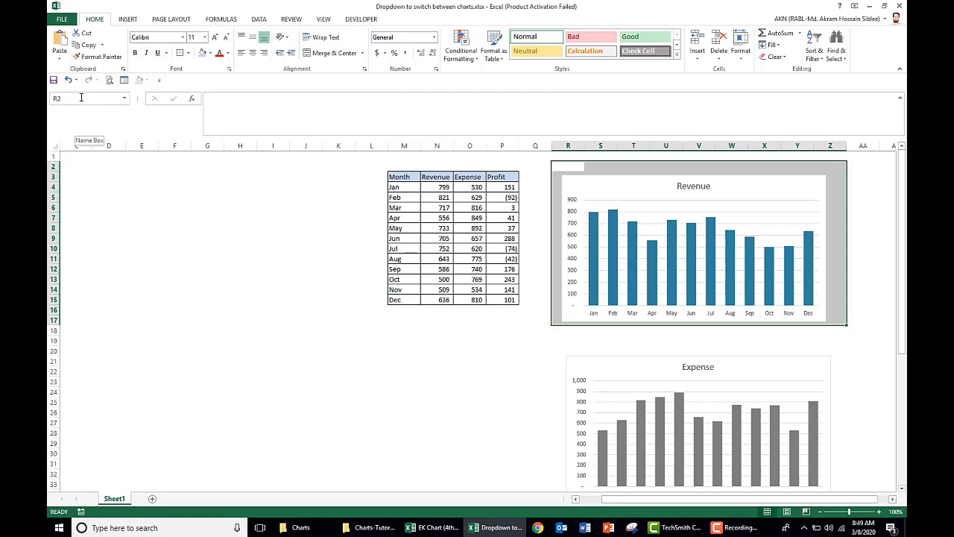
pyautogui.click(81, 98)
pyautogui.write('Revenue')
pyautogui.press('Return')
pyautogui.click(202, 288)
pyautogui.click(124, 98)
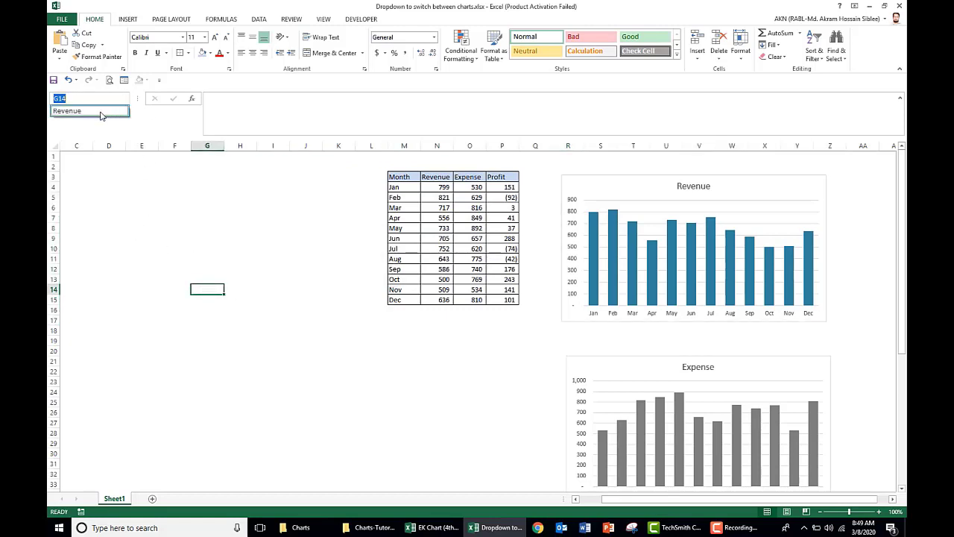
# - Define the name Expense for the cell range R20:Z35 behind the Expense chart
pyautogui.click(102, 112)
pyautogui.click(467, 379)
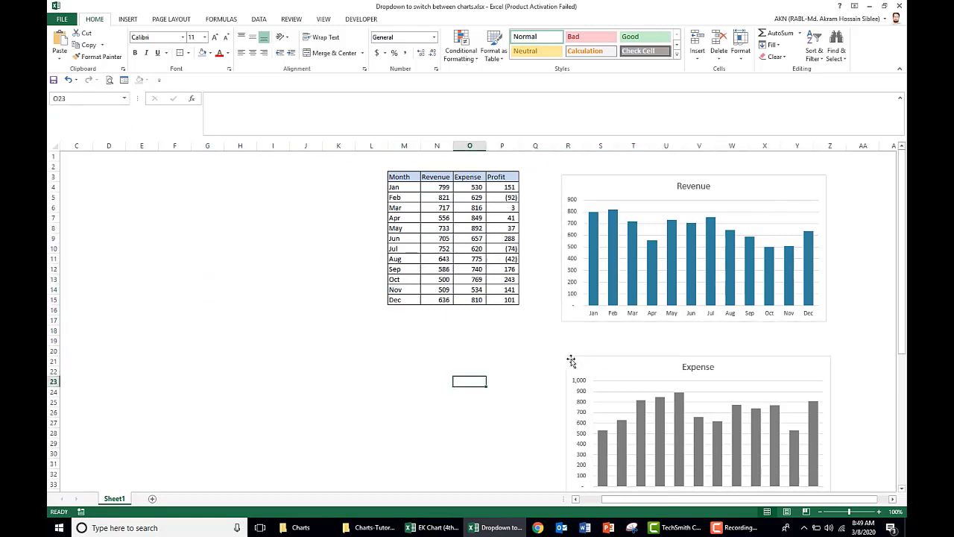
pyautogui.moveTo(569, 348); pyautogui.dragTo(831, 456)
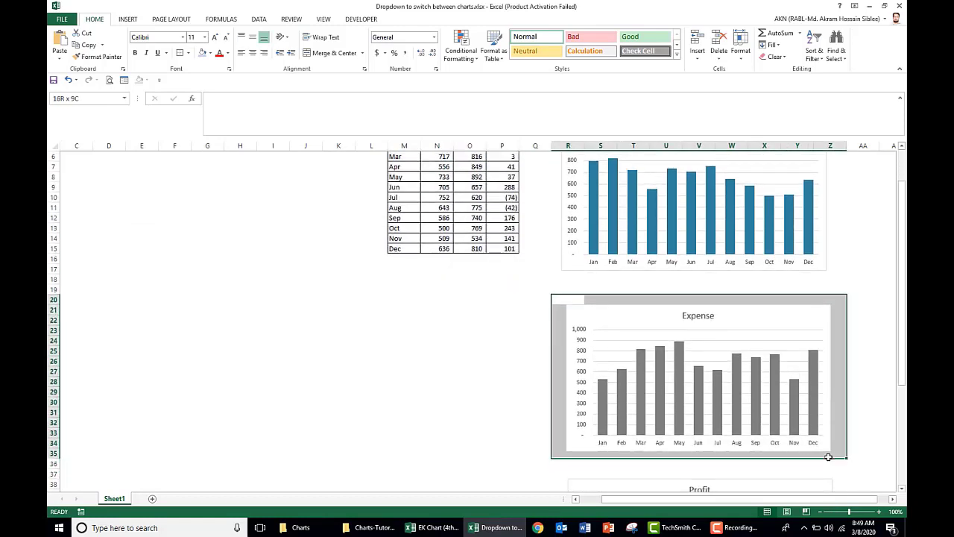
pyautogui.click(86, 99)
pyautogui.write('Expense')
pyautogui.press('Return')
pyautogui.click(468, 422)
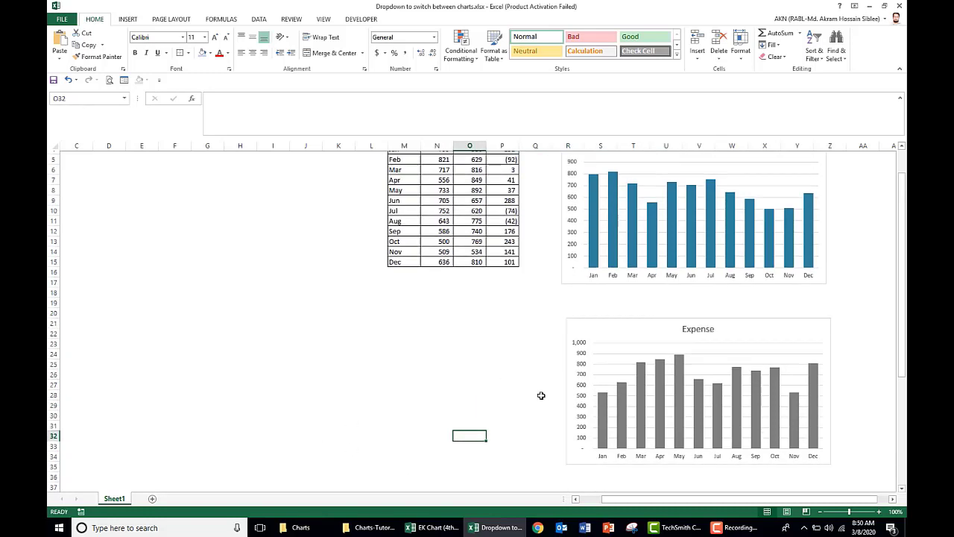
# - Define the name Profit for the cell range R37:Z52 behind the Profit chart
pyautogui.scroll(-4, 567, 335)
pyautogui.moveTo(565, 351); pyautogui.dragTo(818, 475)
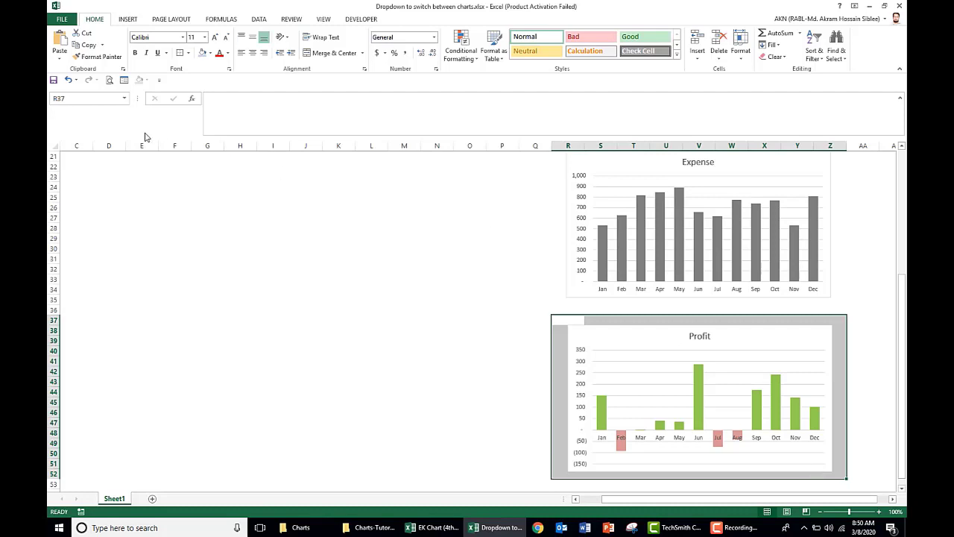
pyautogui.click(103, 98)
pyautogui.write('profit')
pyautogui.press('Return')
pyautogui.click(308, 360)
pyautogui.scroll(7, 524, 322)
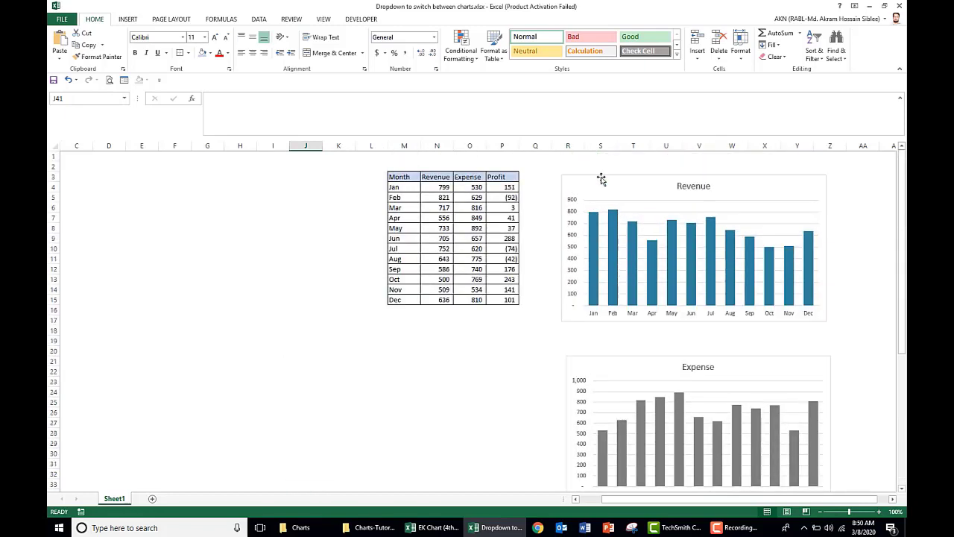
# - Copy the empty cell A1 and paste it at B7 as a linked picture
pyautogui.moveTo(660, 499); pyautogui.dragTo(638, 499)
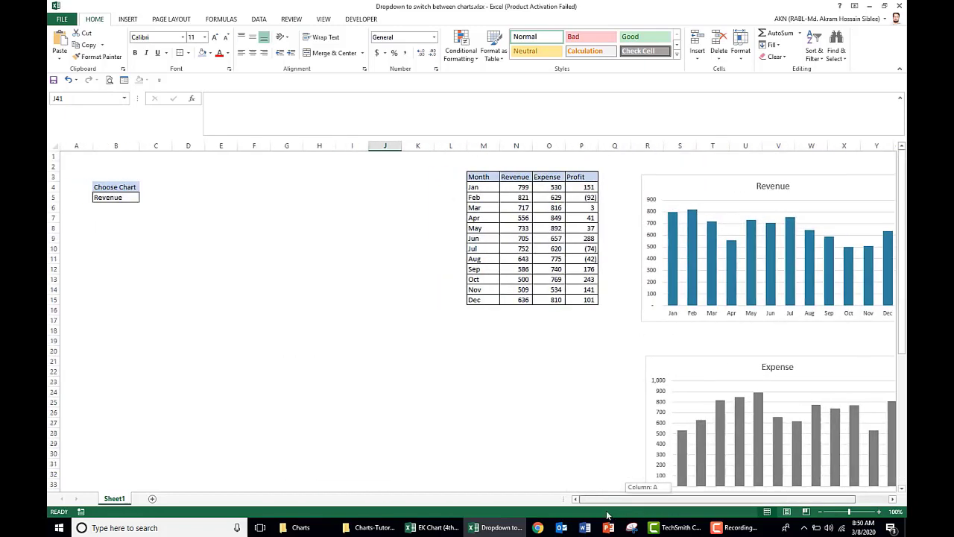
pyautogui.click(228, 298)
pyautogui.click(155, 249)
pyautogui.click(114, 217)
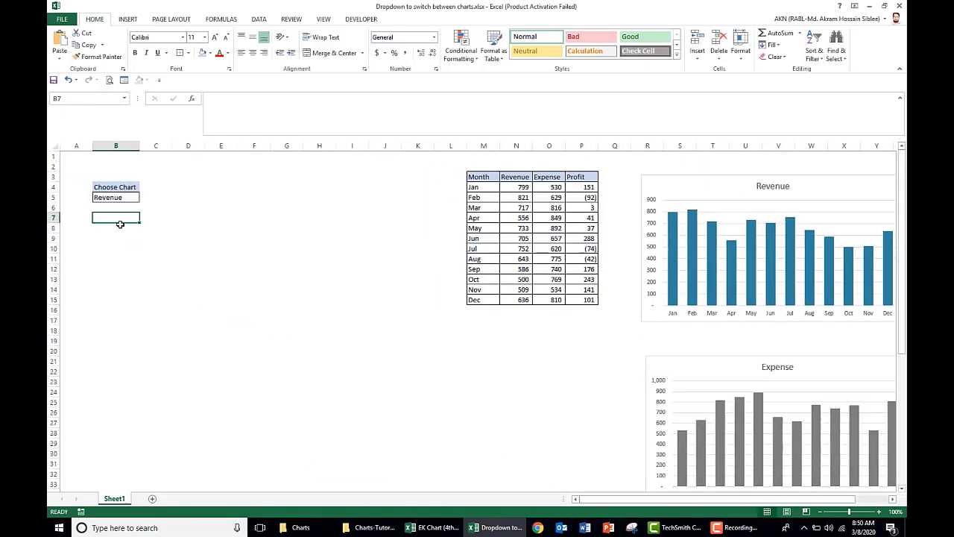
pyautogui.click(74, 154)
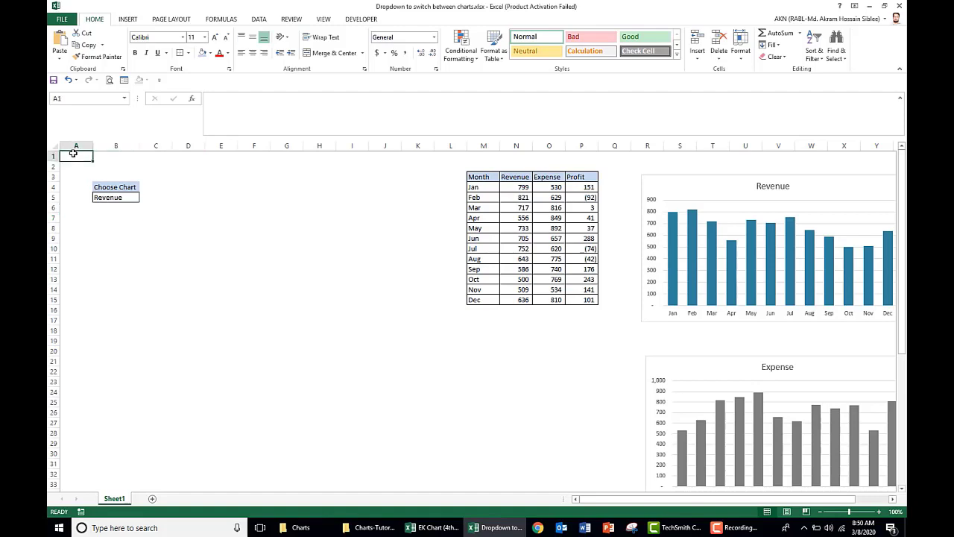
pyautogui.hotkey('ctrl', 'c')
pyautogui.click(108, 215)
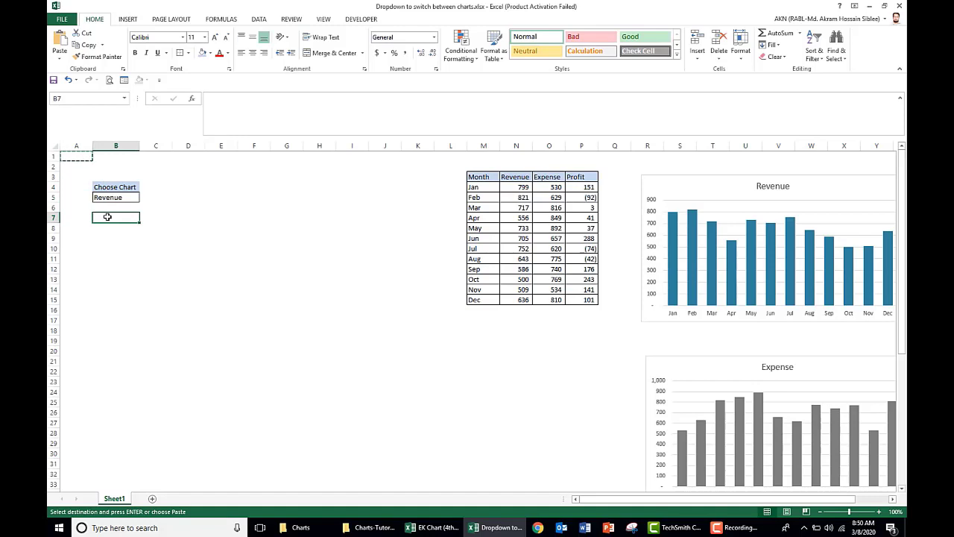
pyautogui.rightClick(107, 216)
pyautogui.moveTo(207, 276)
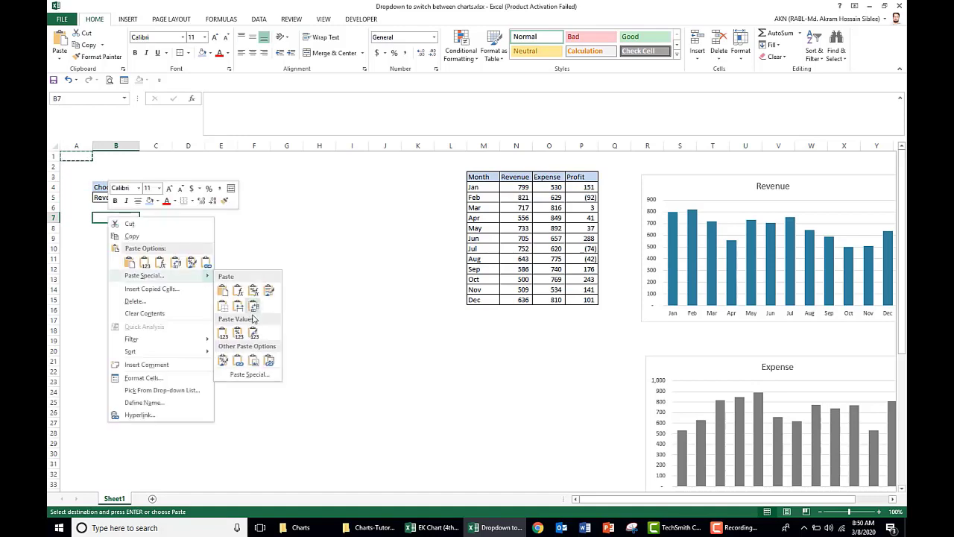
pyautogui.click(270, 361)
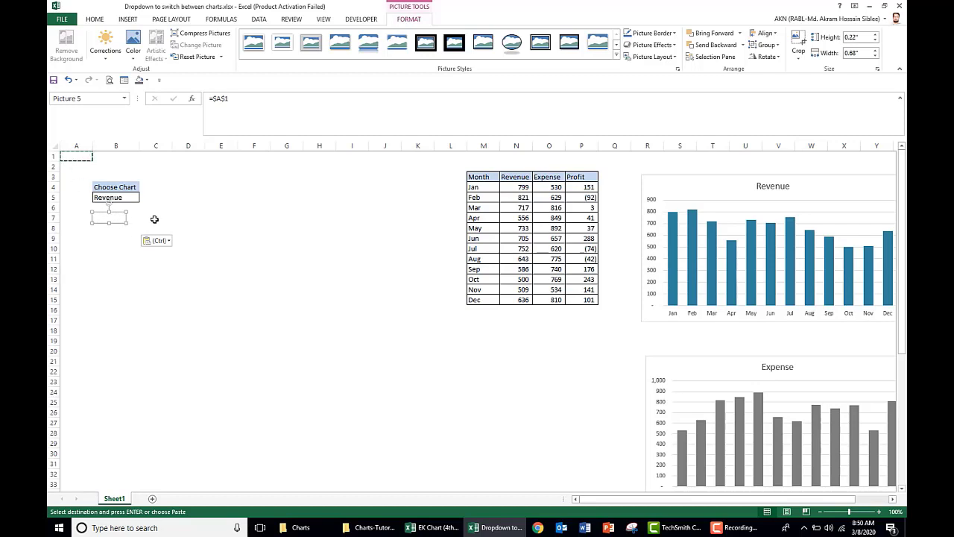
pyautogui.click(155, 220)
# - Change the linked picture's formula to =Revenue
pyautogui.click(111, 218)
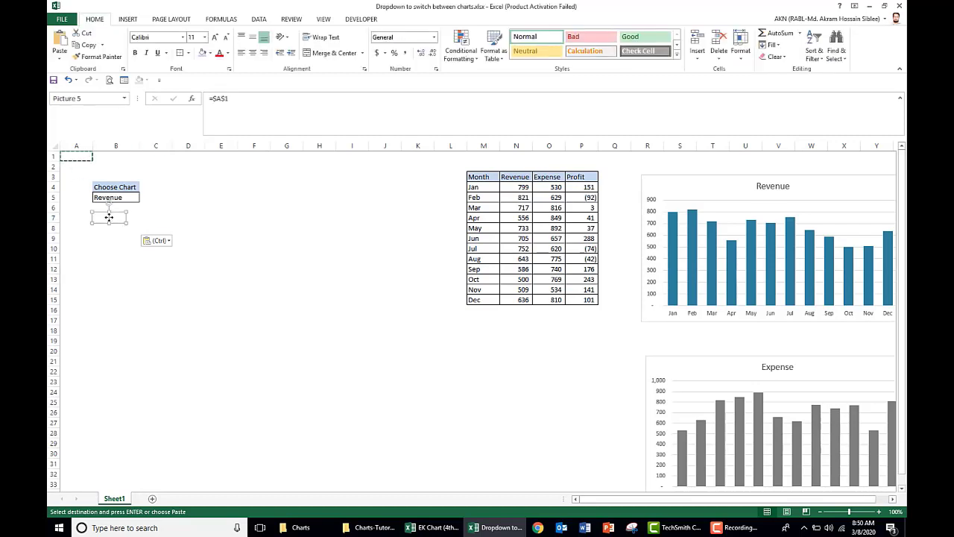
pyautogui.click(245, 102)
pyautogui.press('BackSpace')
pyautogui.press('BackSpace')
pyautogui.press('BackSpace')
pyautogui.press('BackSpace')
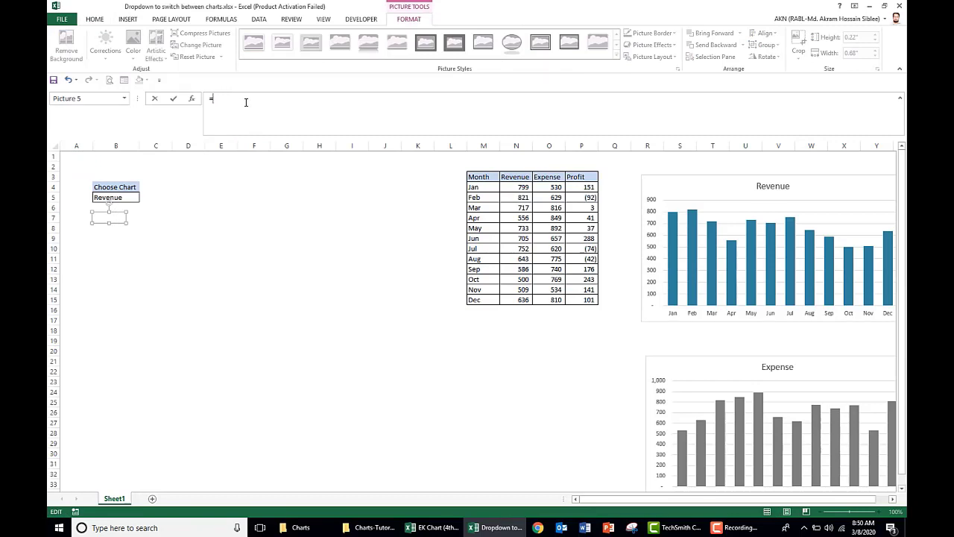
pyautogui.write('rev')
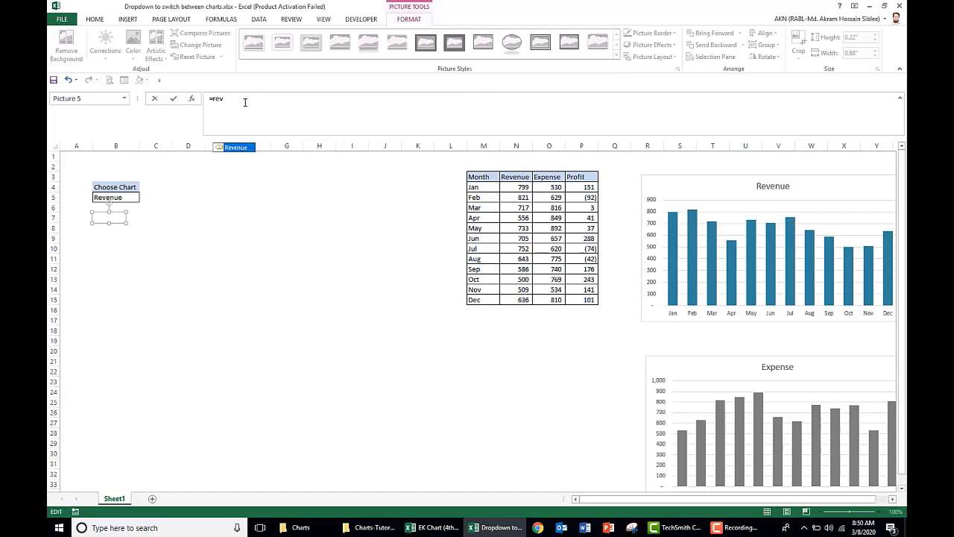
pyautogui.doubleClick(243, 149)
pyautogui.press('Return')
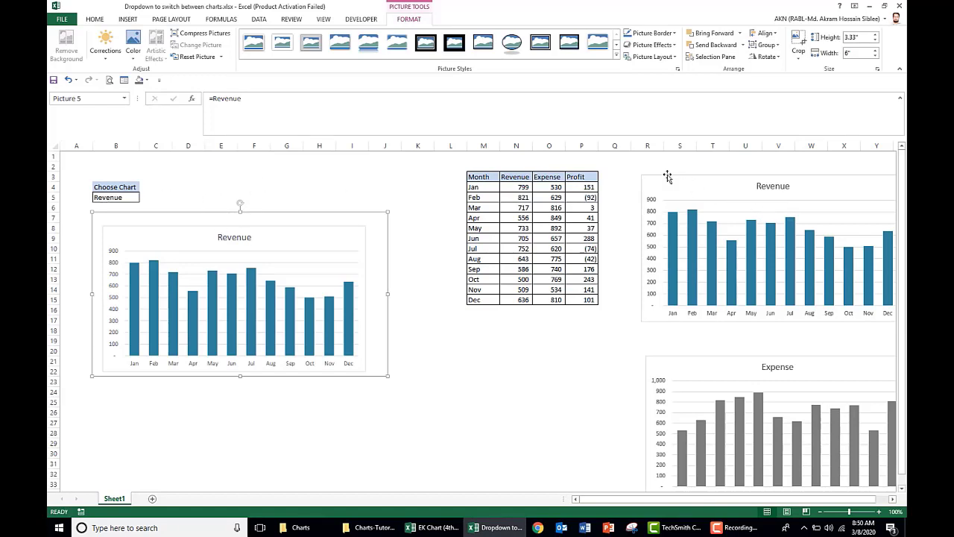
# - Change the linked picture's formula to =Profit
pyautogui.moveTo(643, 166); pyautogui.dragTo(873, 327)
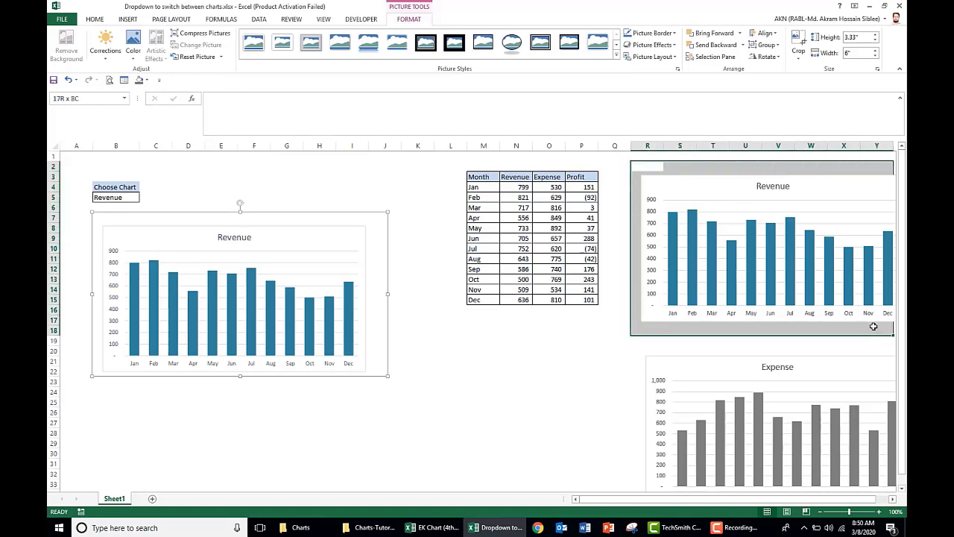
pyautogui.click(213, 393)
pyautogui.click(150, 250)
pyautogui.click(272, 106)
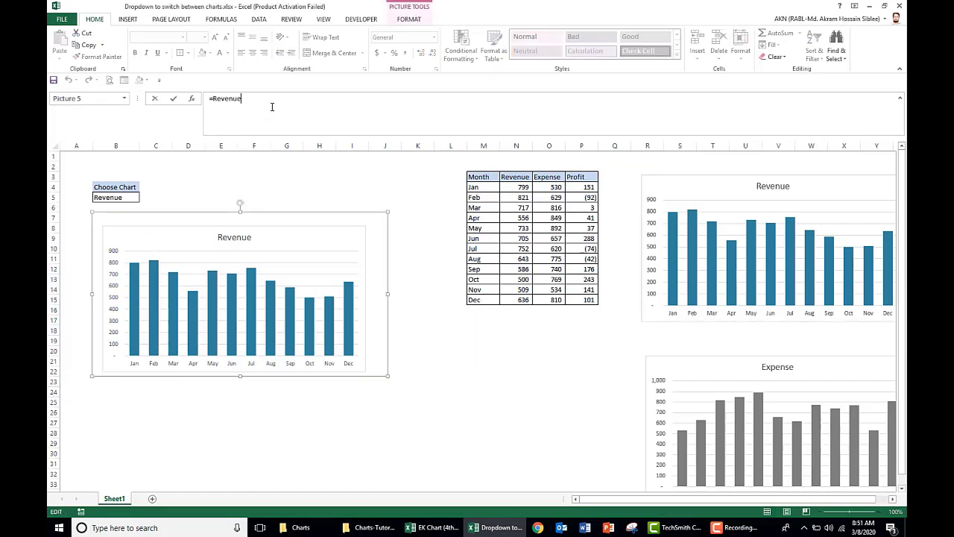
pyautogui.press('BackSpace')
pyautogui.press('BackSpace')
pyautogui.press('BackSpace')
pyautogui.press('BackSpace')
pyautogui.press('BackSpace')
pyautogui.press('BackSpace')
pyautogui.press('BackSpace')
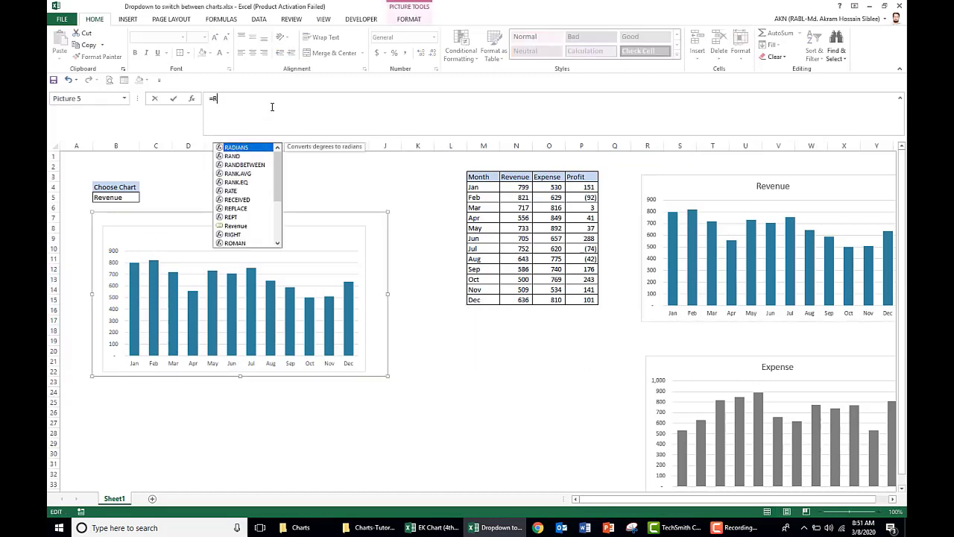
pyautogui.write('prof')
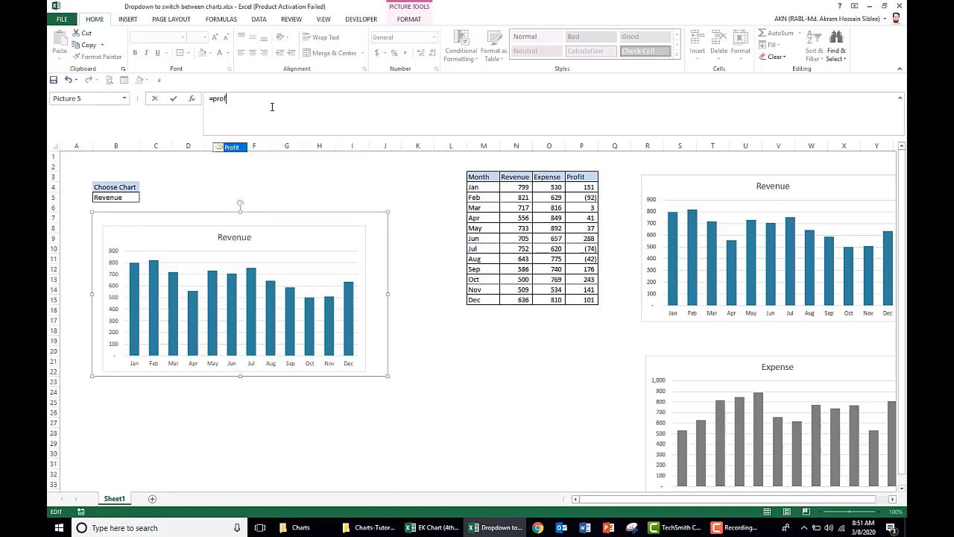
pyautogui.write('it')
pyautogui.press('Return')
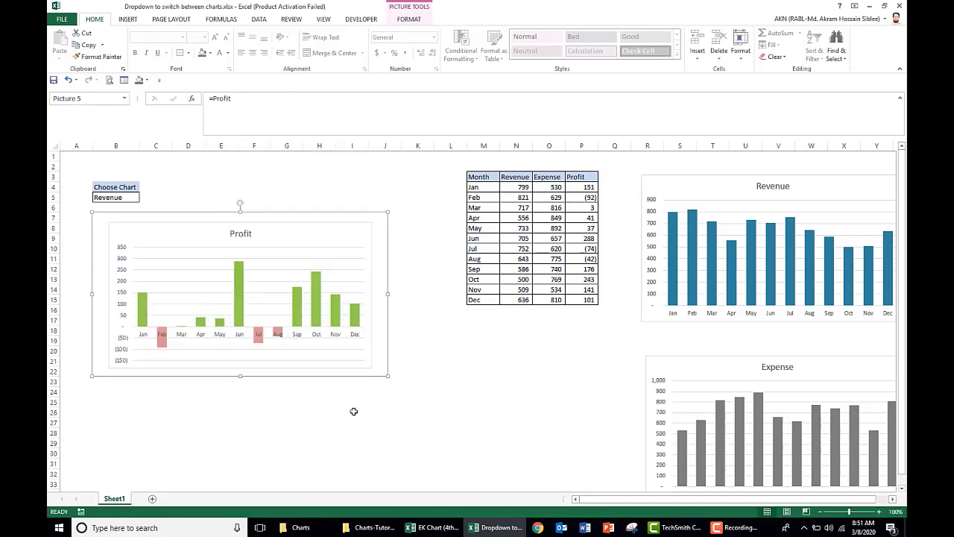
pyautogui.click(397, 410)
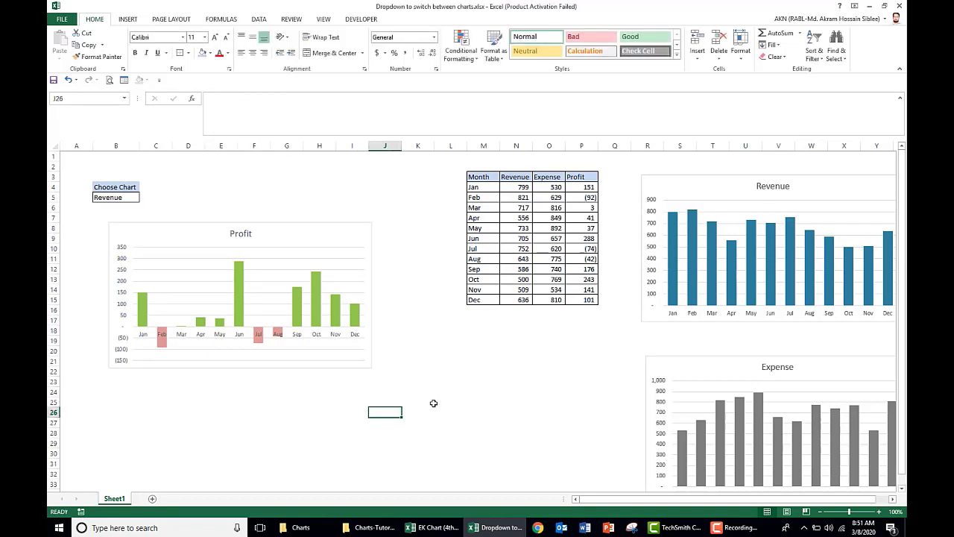
# - Test the Choose Chart dropdown in B5 by choosing Expense and finally Profit
pyautogui.click(131, 197)
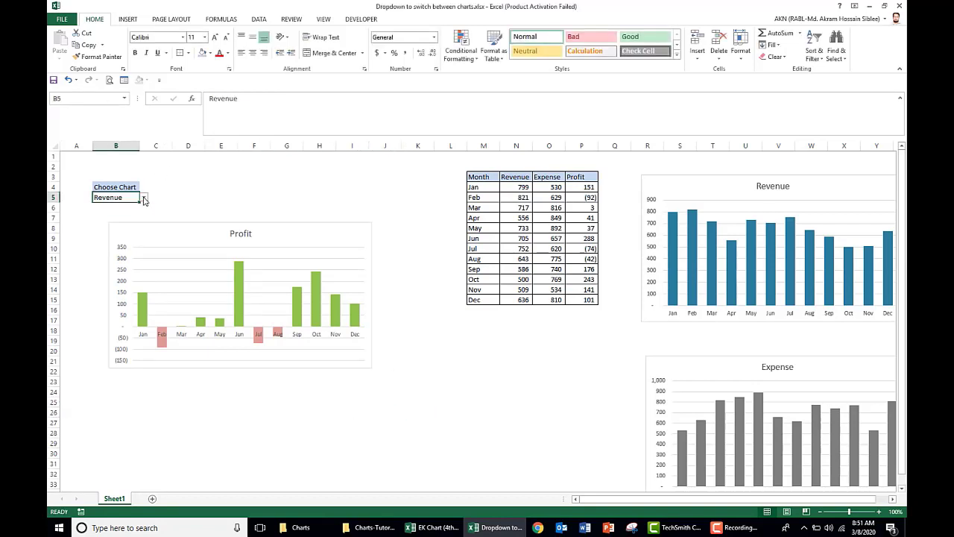
pyautogui.click(145, 200)
pyautogui.click(119, 212)
pyautogui.click(145, 200)
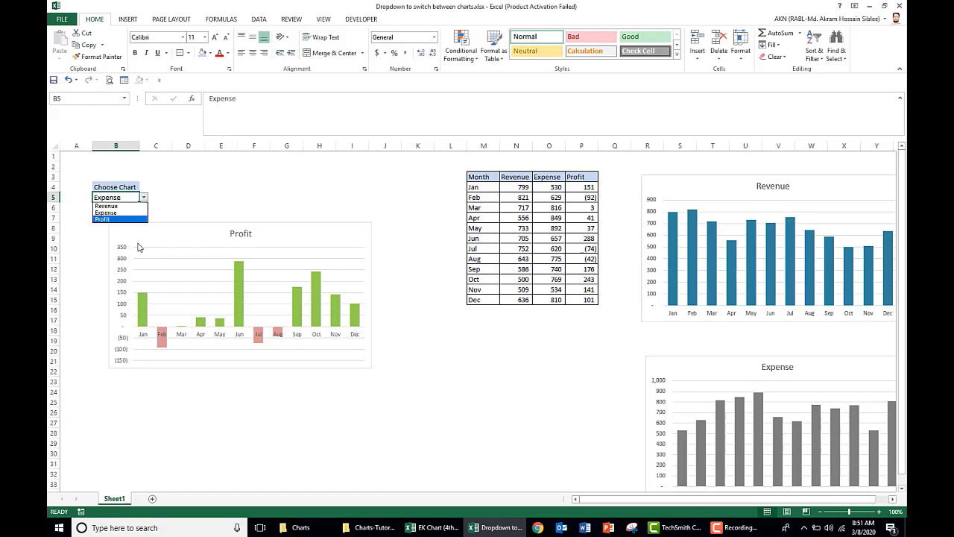
pyautogui.click(125, 219)
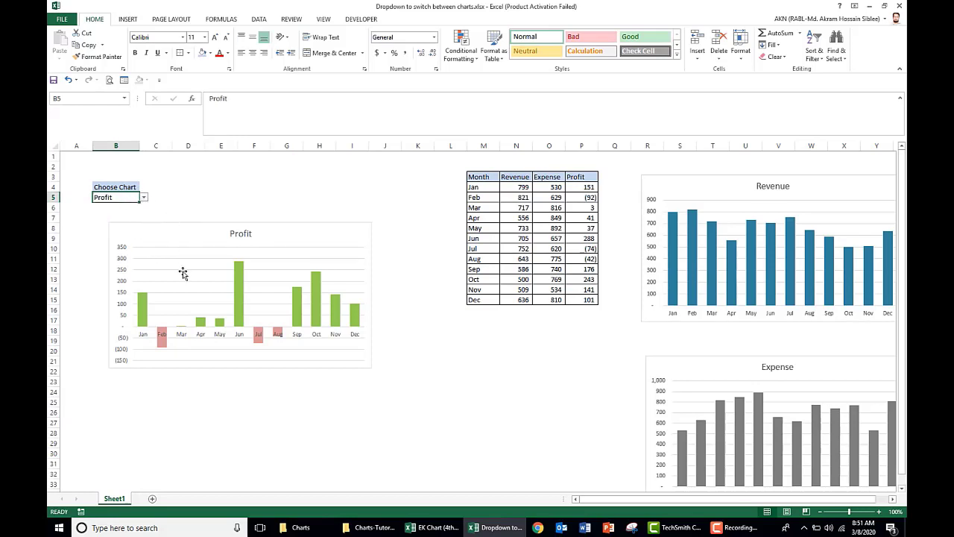
pyautogui.click(307, 196)
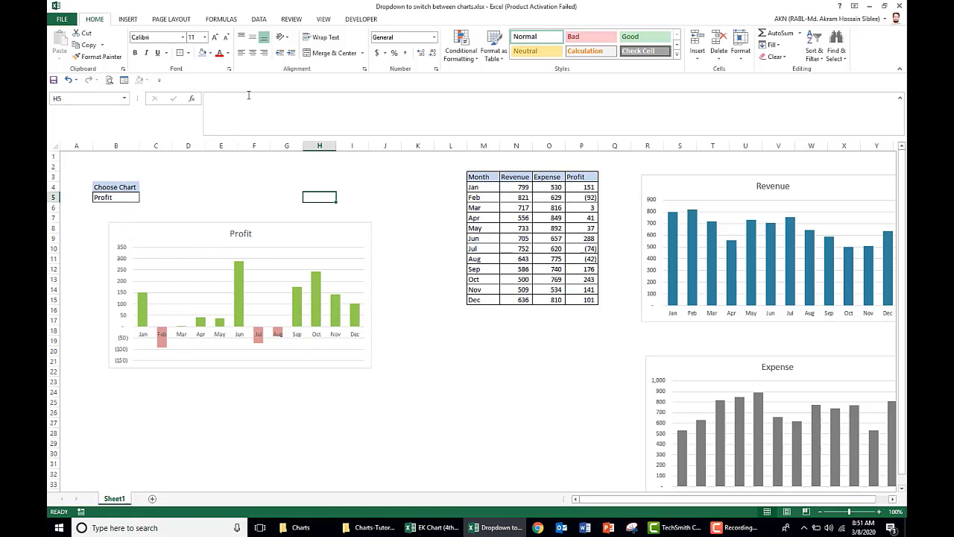
# - Start a new defined name called Selection with Workbook scope
pyautogui.click(225, 20)
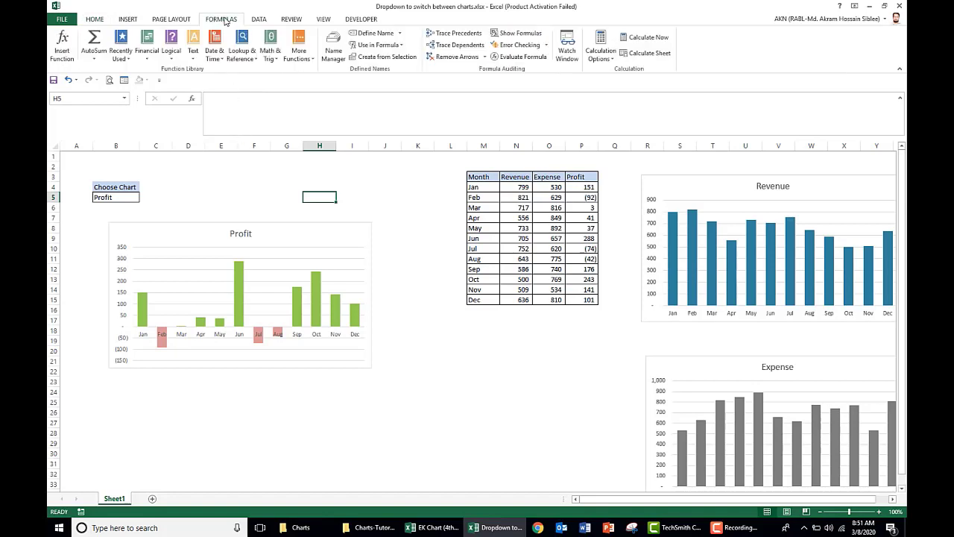
pyautogui.click(334, 46)
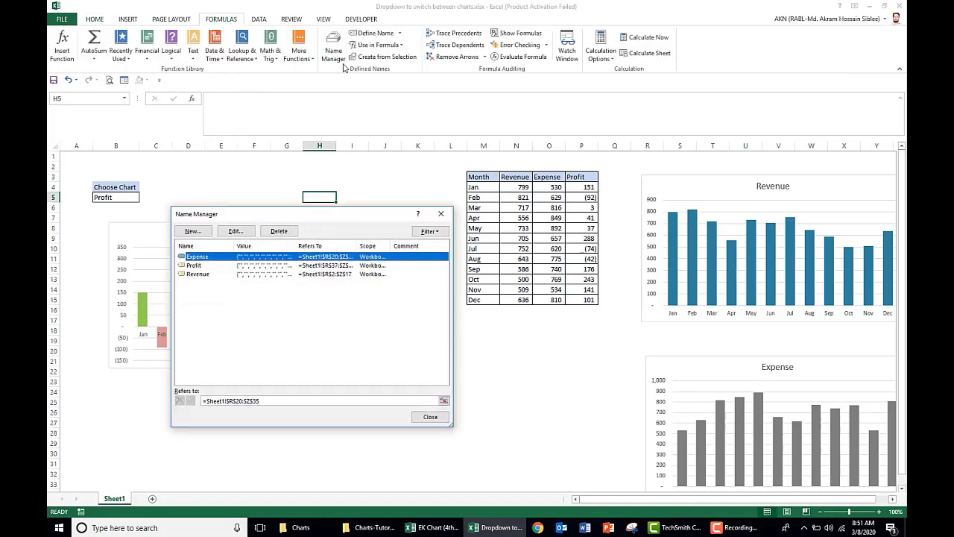
pyautogui.click(198, 237)
pyautogui.click(197, 236)
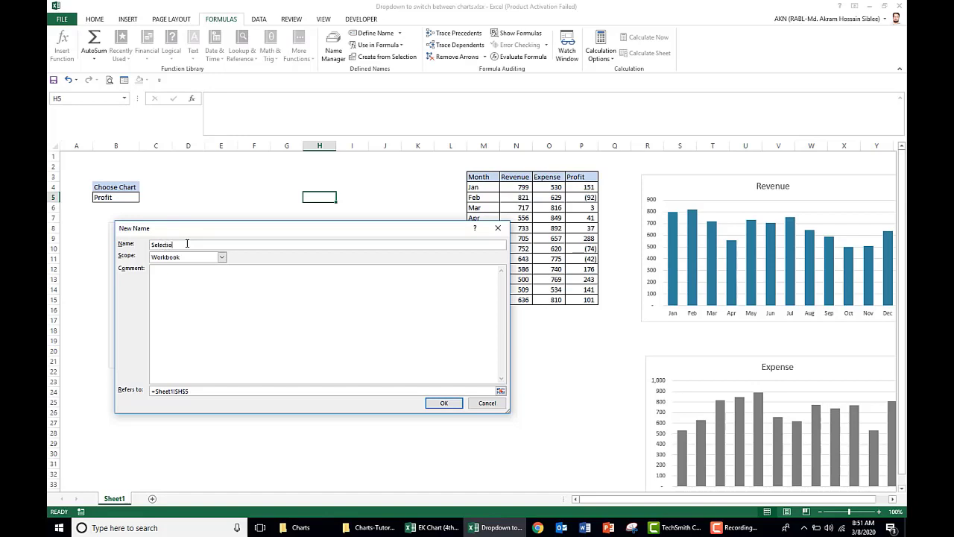
pyautogui.write('Selection')
# - Make the name Selection refer to =IF(Sheet1!$B$5="Revenue",Revenue,IF(Sheet1!$B$5="Expense",Expense,Profit)) and save it
pyautogui.click(192, 390)
pyautogui.press('BackSpace')
pyautogui.press('BackSpace')
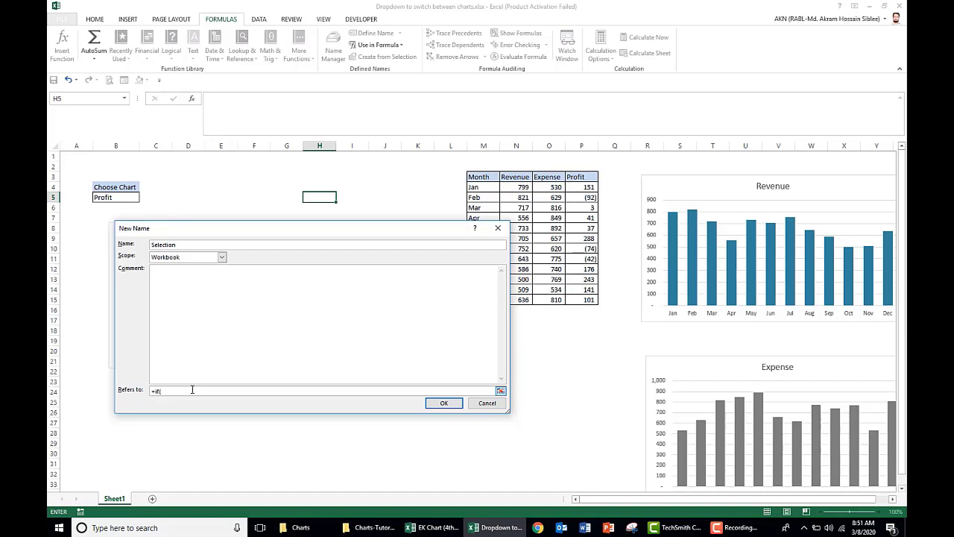
pyautogui.click(110, 197)
pyautogui.write('="Revenue",Revenue,if(')
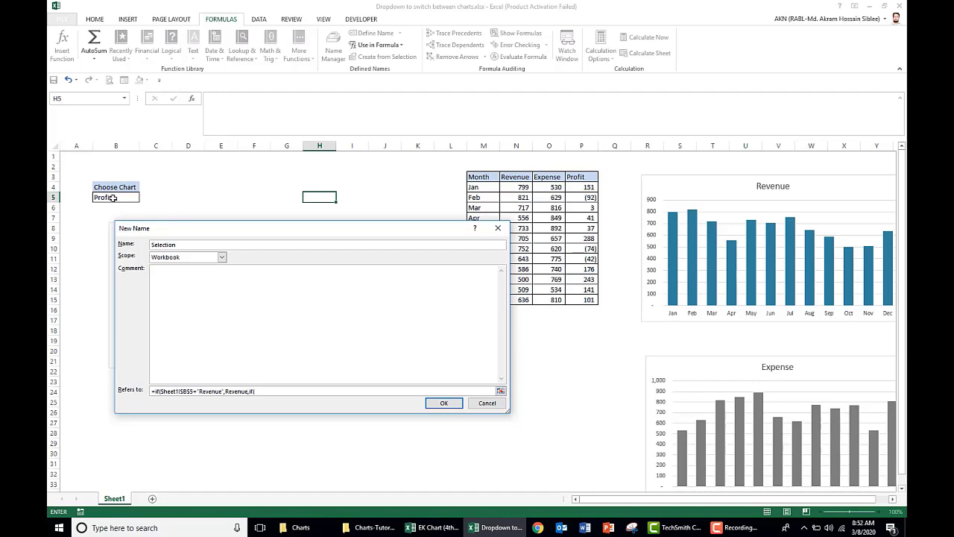
pyautogui.click(114, 198)
pyautogui.write('="Expense",Expense,Profit')
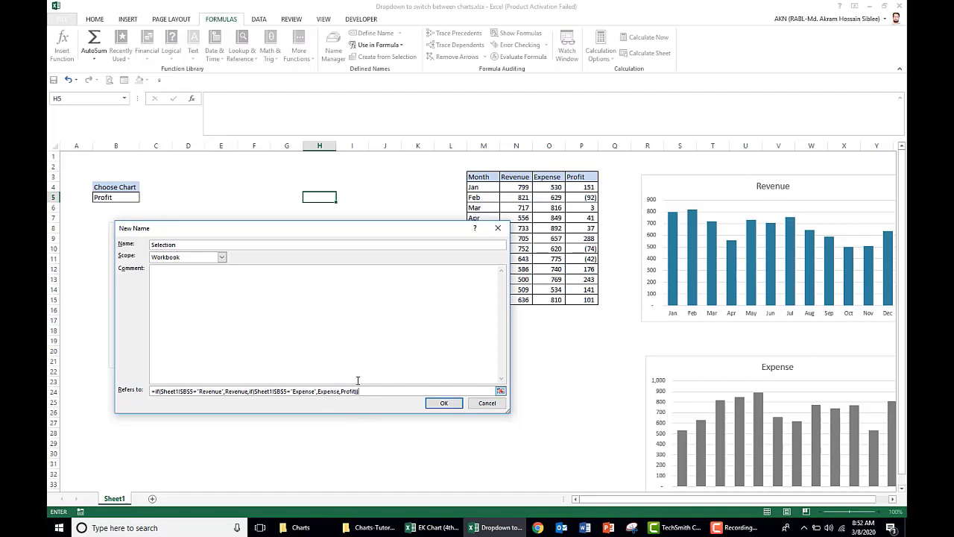
pyautogui.click(440, 404)
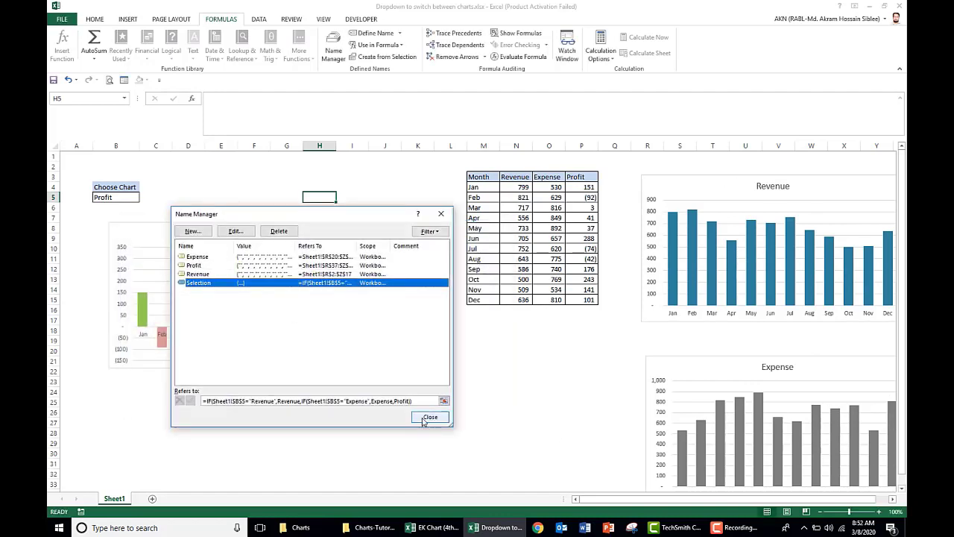
pyautogui.click(430, 417)
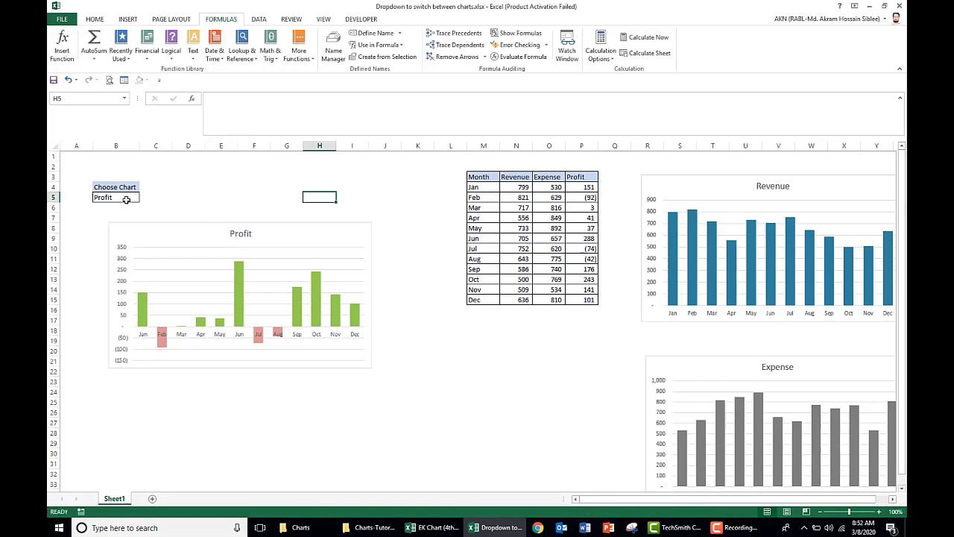
# - Change the linked picture's formula from a single chart name to =Selection and deselect the picture
pyautogui.click(141, 226)
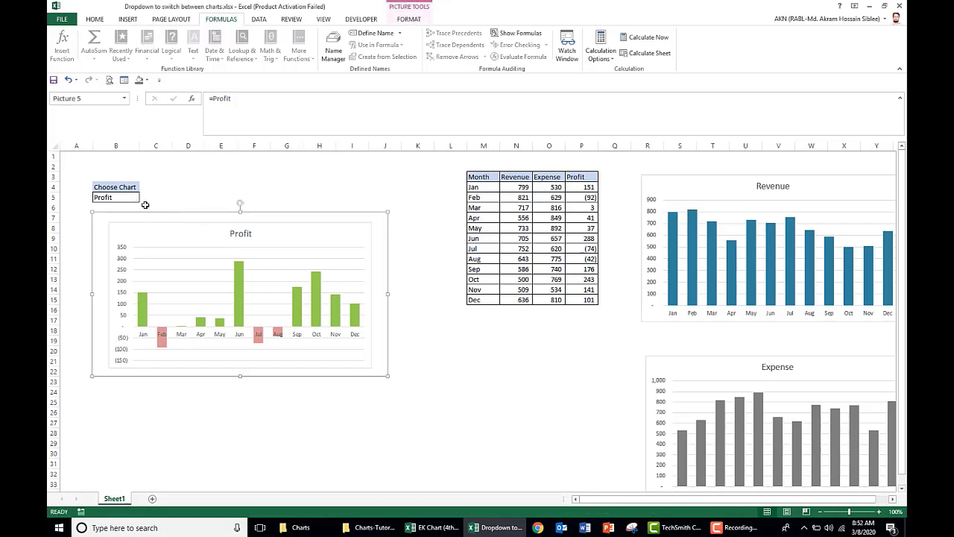
pyautogui.click(248, 99)
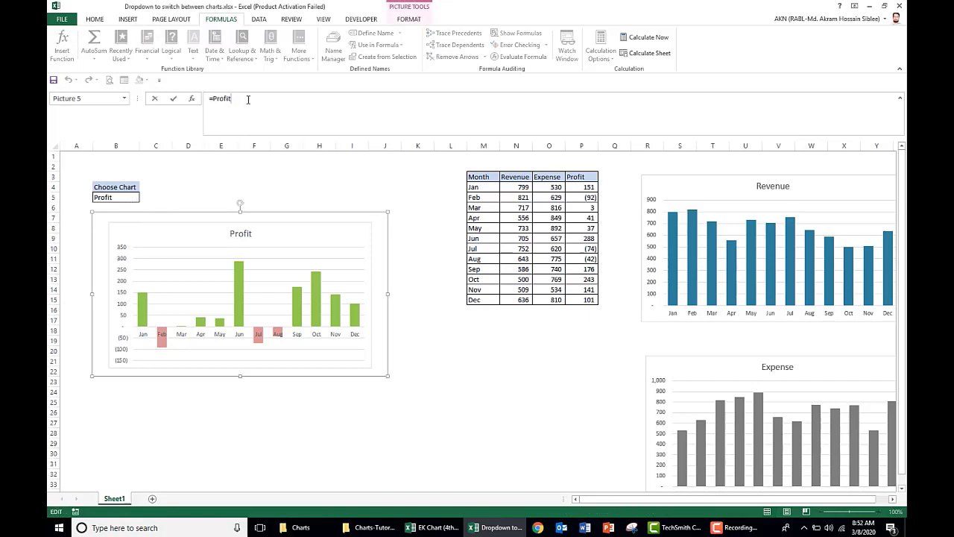
pyautogui.press('BackSpace')
pyautogui.press('BackSpace')
pyautogui.press('BackSpace')
pyautogui.press('BackSpace')
pyautogui.press('BackSpace')
pyautogui.press('BackSpace')
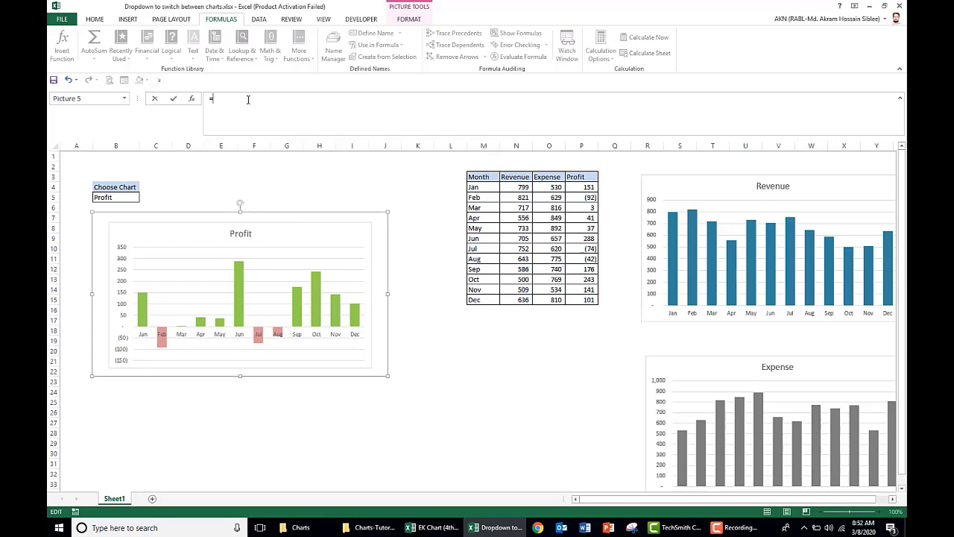
pyautogui.write('Sele')
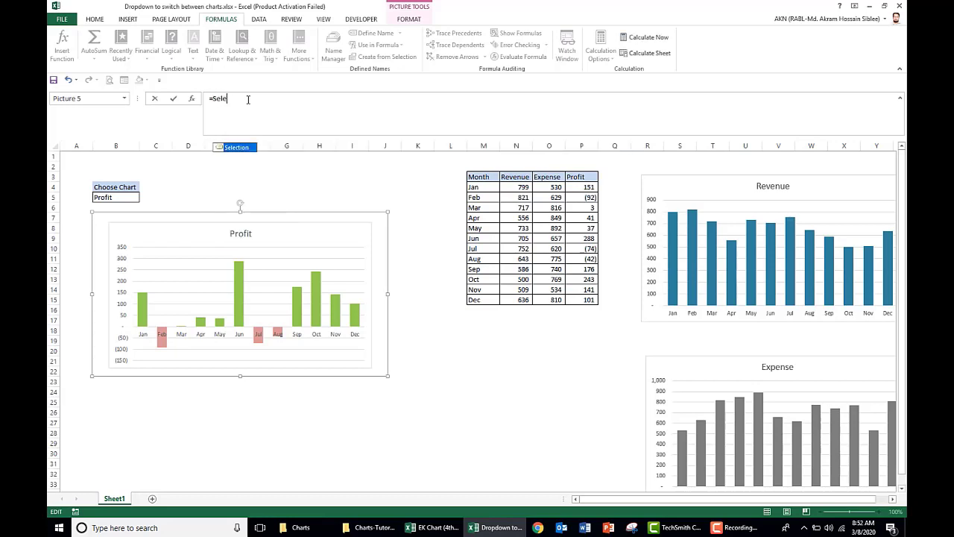
pyautogui.press('Tab')
pyautogui.press('Return')
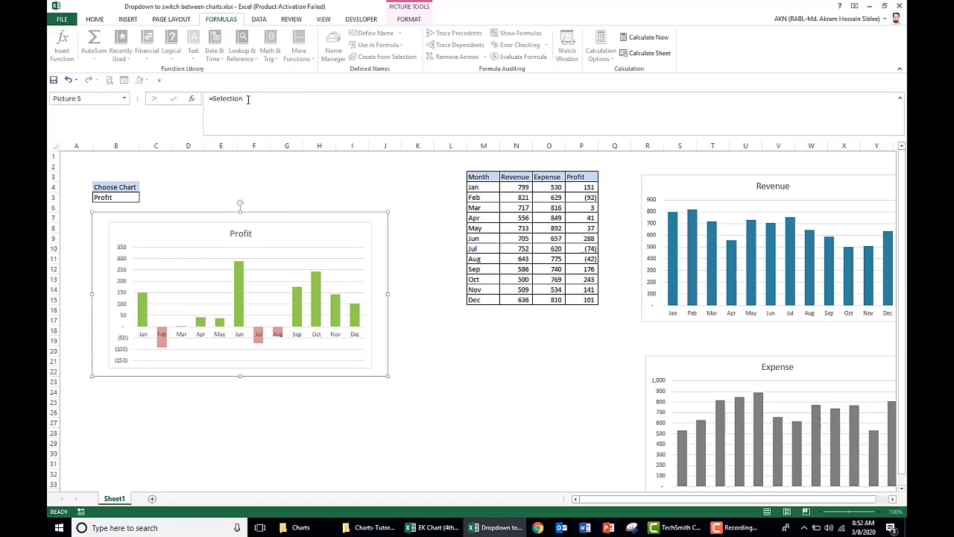
pyautogui.click(244, 183)
# - Test the Choose Chart dropdown in B5 by choosing Revenue, Expense and finally Profit
pyautogui.click(115, 197)
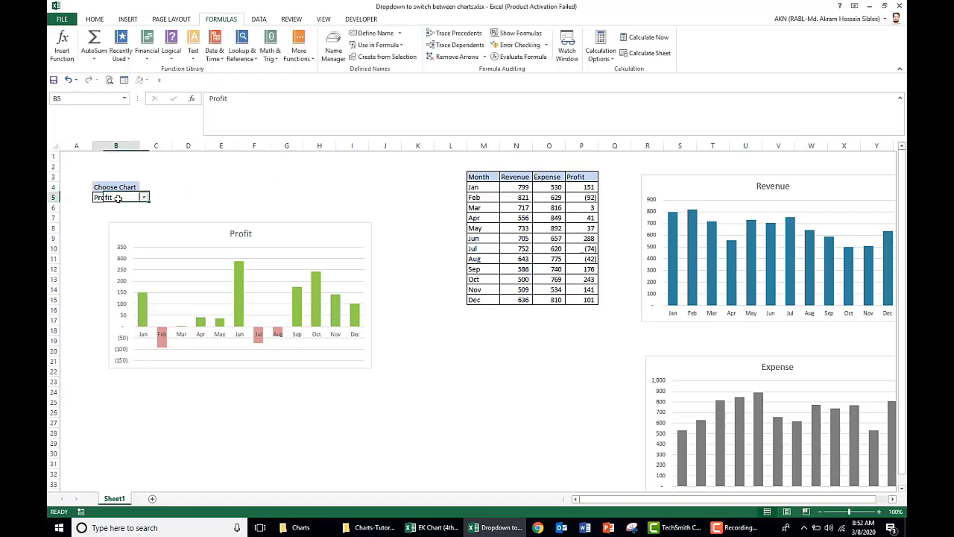
pyautogui.click(144, 197)
pyautogui.click(107, 205)
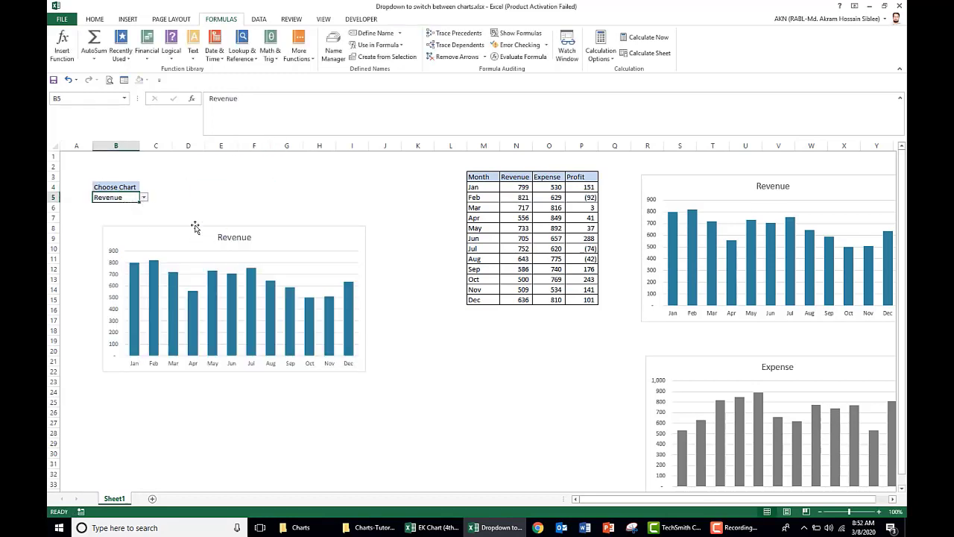
pyautogui.click(143, 198)
pyautogui.click(128, 215)
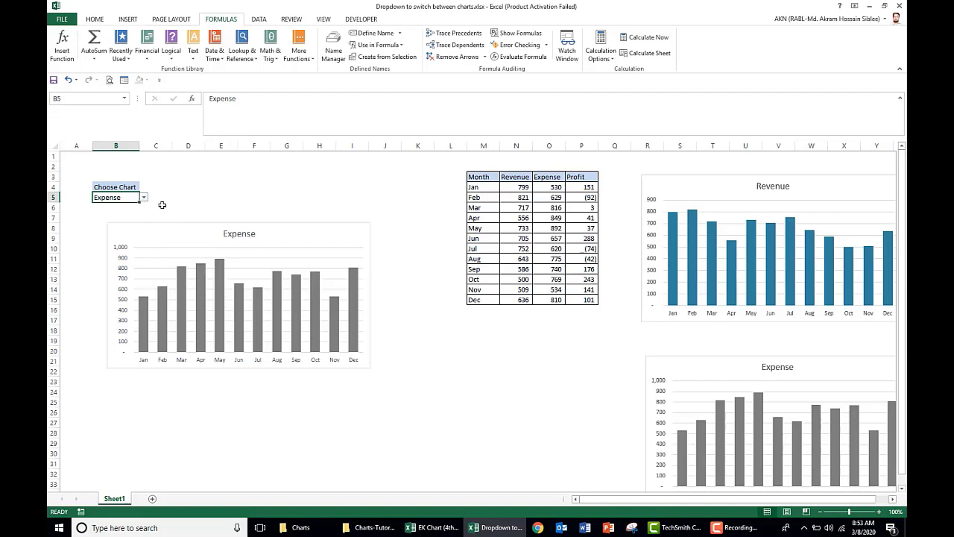
pyautogui.click(144, 198)
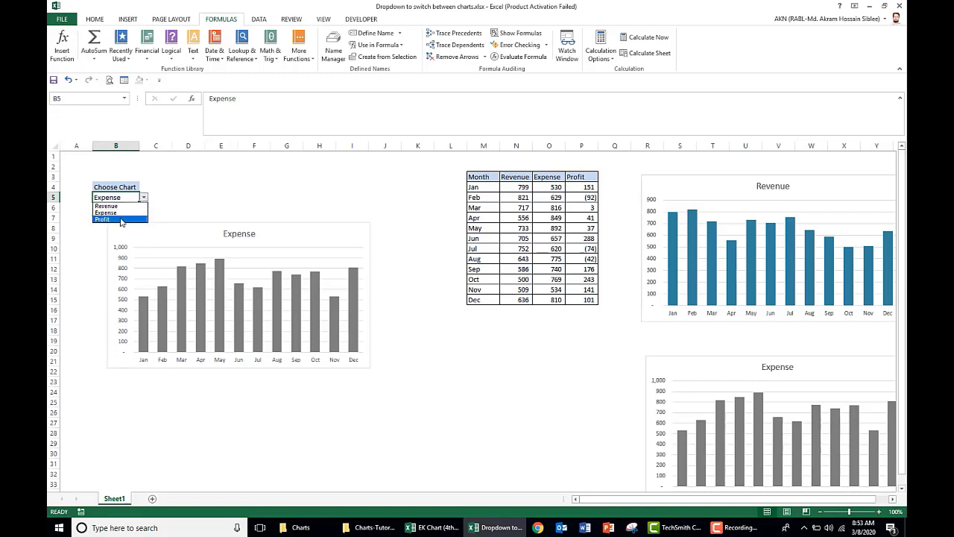
pyautogui.click(120, 219)
pyautogui.click(221, 200)
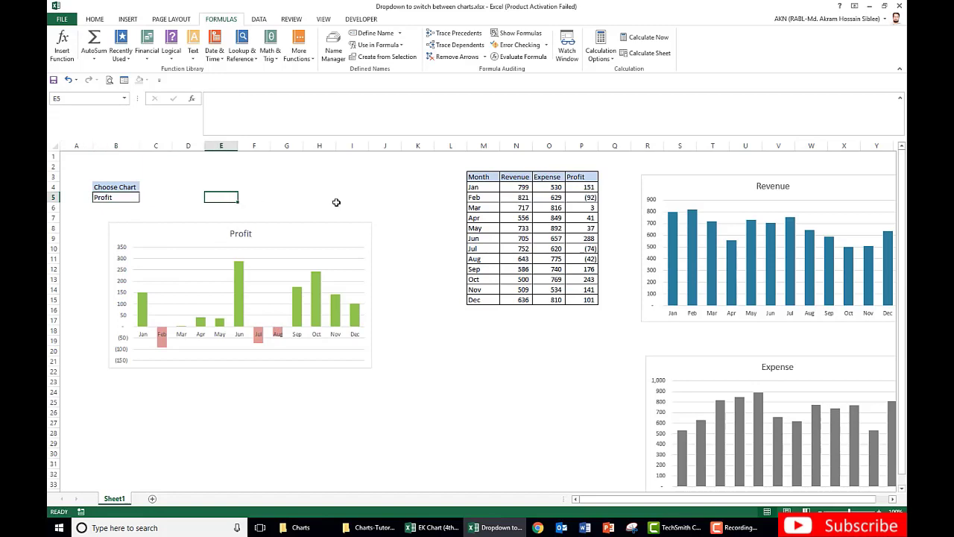
# - Insert blank columns repeatedly at column L until the data table and source charts are pushed out of view
pyautogui.click(450, 146)
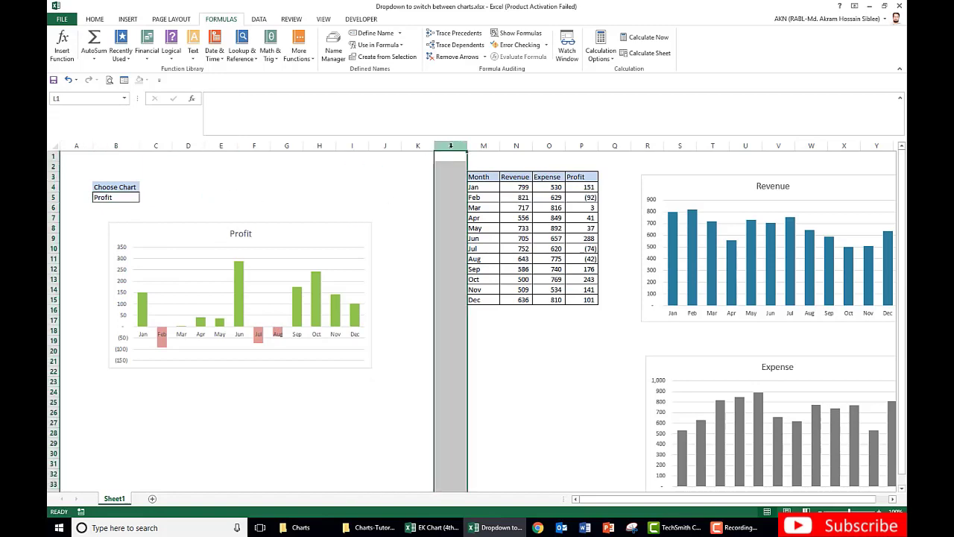
pyautogui.hotkey('ctrl', '+')
pyautogui.hotkey('ctrl', '+')
pyautogui.hotkey('ctrl', '+')
pyautogui.hotkey('ctrl', '+')
pyautogui.hotkey('ctrl', '+')
pyautogui.hotkey('ctrl', '+')
pyautogui.hotkey('ctrl', '+')
pyautogui.hotkey('ctrl', '+')
pyautogui.hotkey('ctrl', '+')
pyautogui.hotkey('ctrl', '+')
pyautogui.hotkey('ctrl', '+')
pyautogui.hotkey('ctrl', '+')
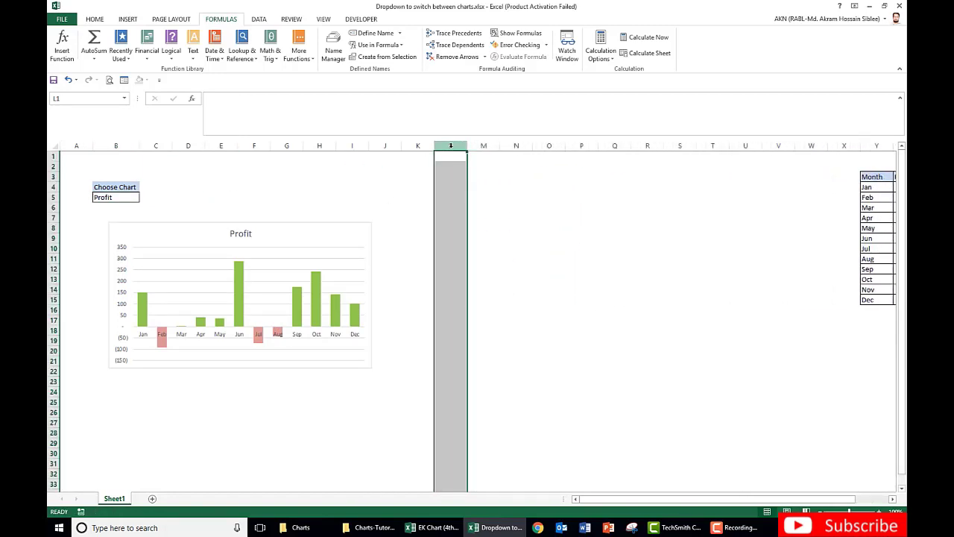
pyautogui.hotkey('ctrl', '+')
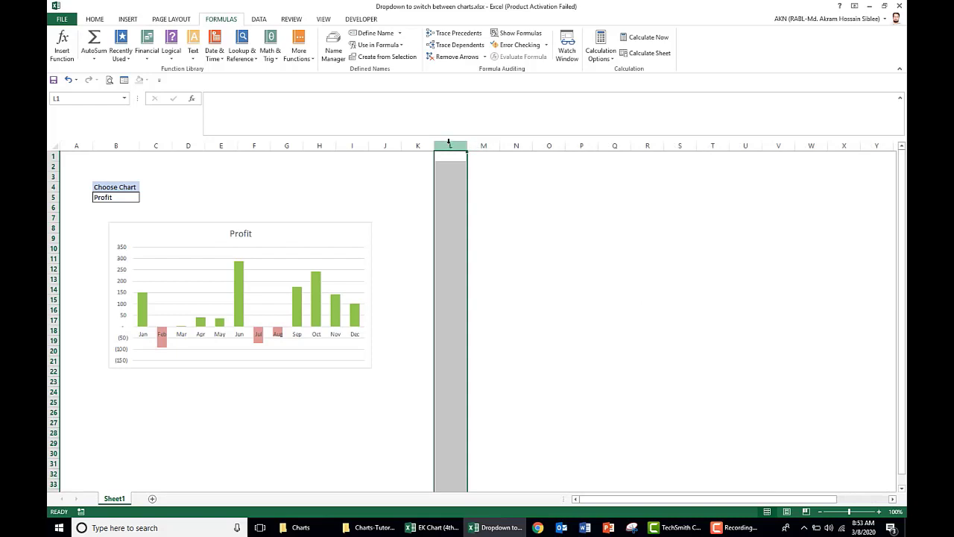
pyautogui.click(607, 279)
# - Check the chart switching on the cleared sheet by choosing Expense, Revenue and finally Profit in B5
pyautogui.click(130, 200)
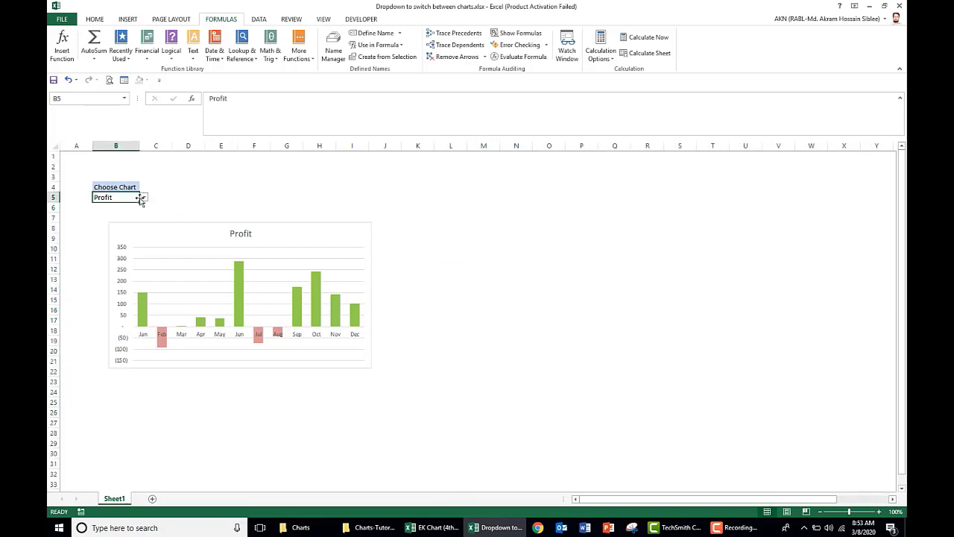
pyautogui.click(144, 197)
pyautogui.click(123, 214)
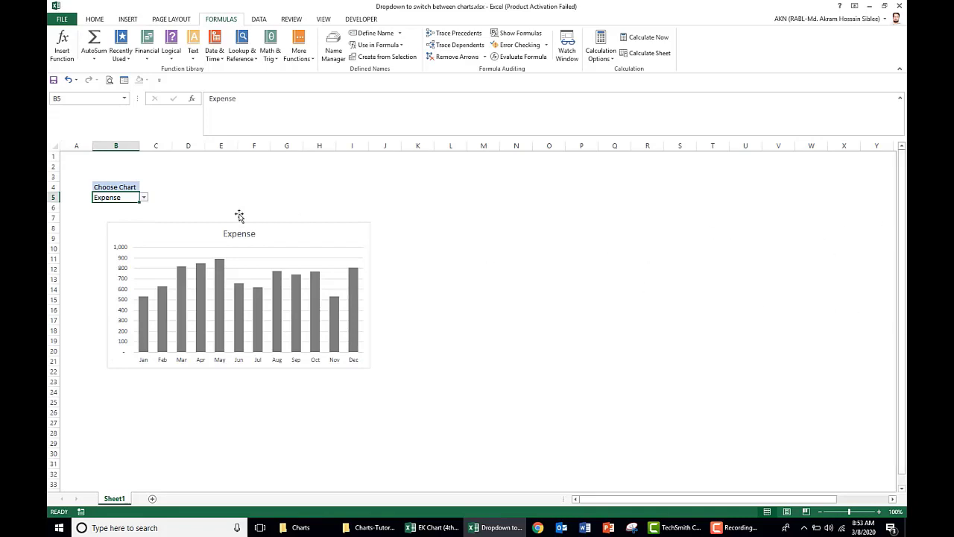
pyautogui.click(144, 198)
pyautogui.click(134, 209)
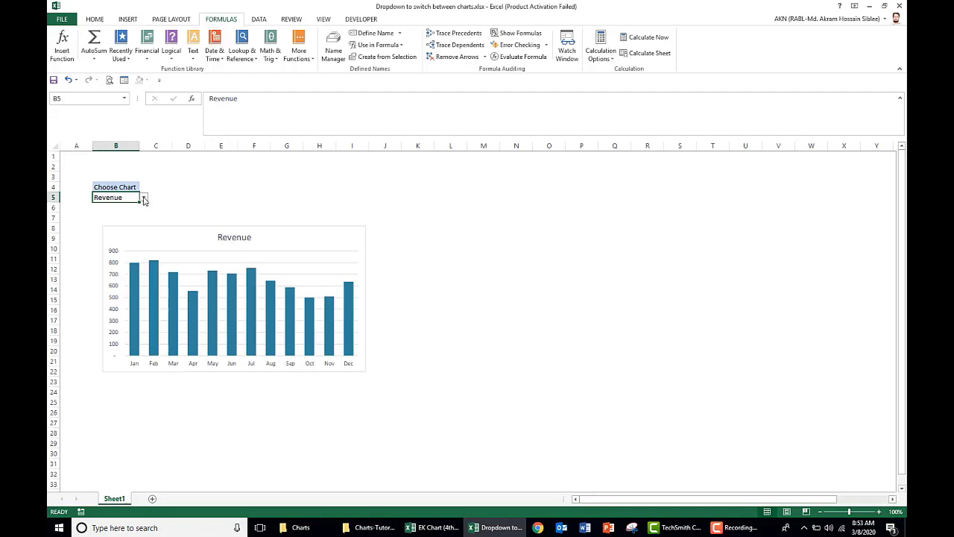
pyautogui.click(144, 197)
pyautogui.click(123, 220)
pyautogui.click(431, 204)
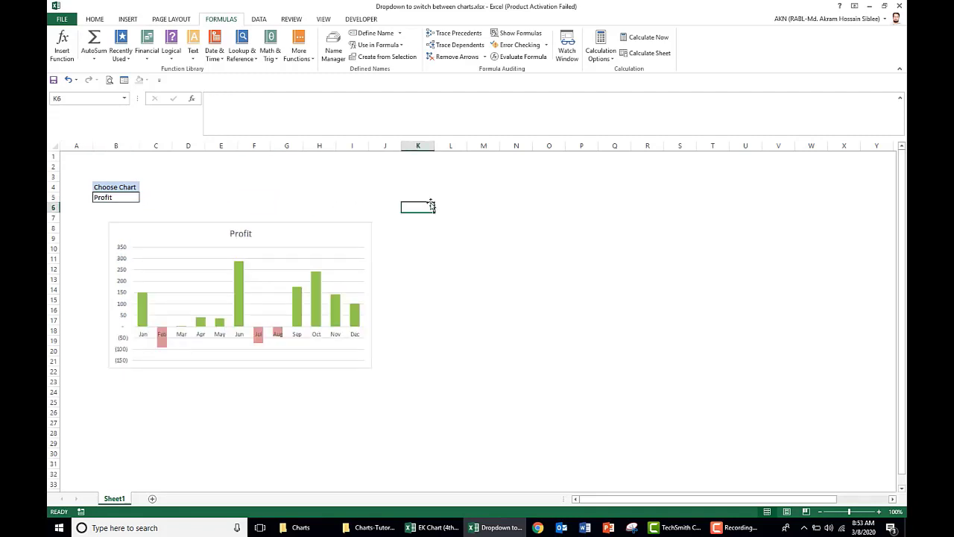